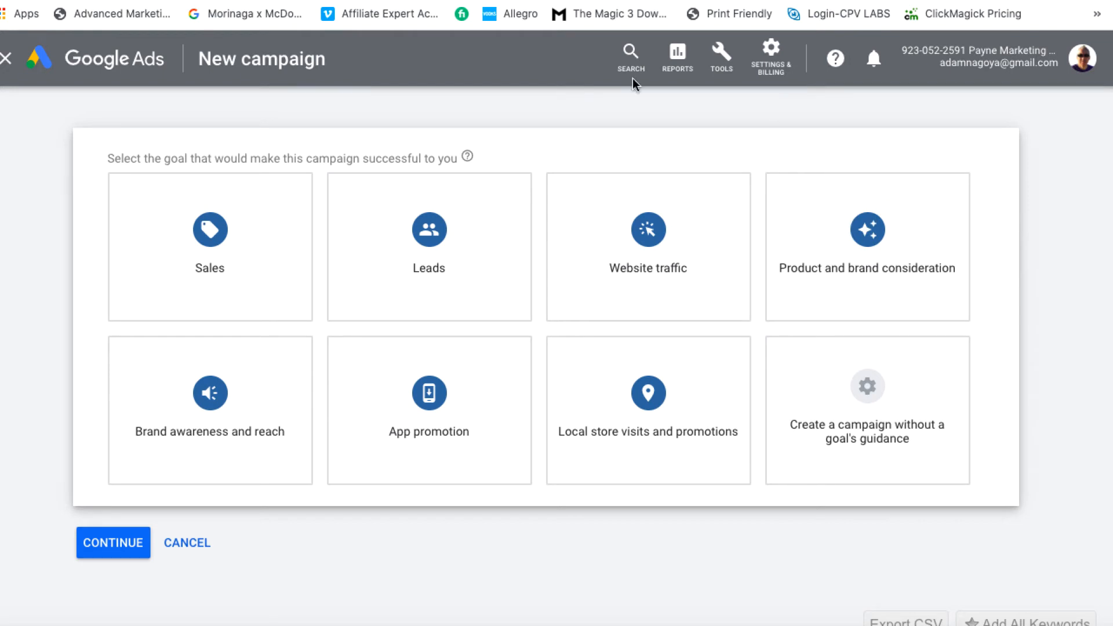
- Start a Video campaign without a goal's guidance and continue to the campaign settings
click(191, 290)
click(833, 399)
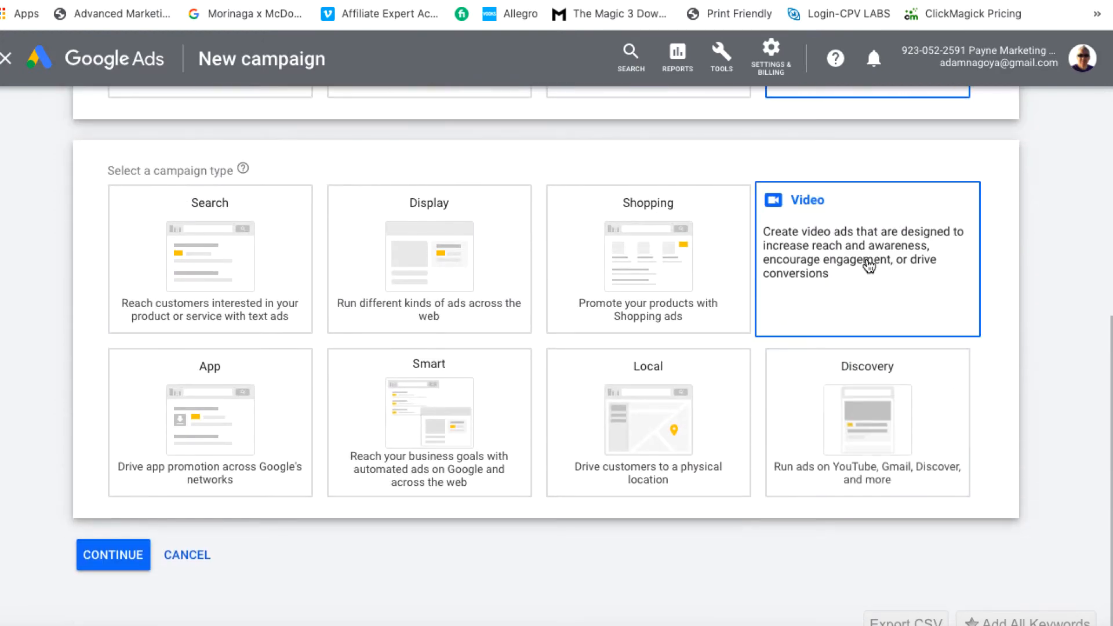
click(855, 410)
scroll(145, 204, down, 2)
scroll(183, 313, down, 3)
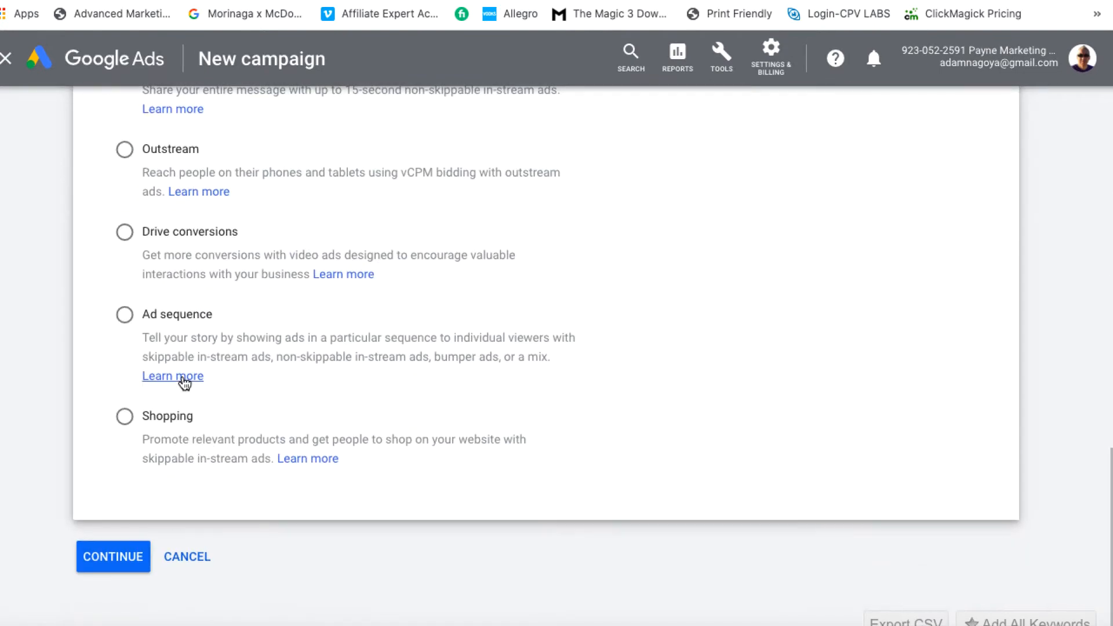
click(113, 557)
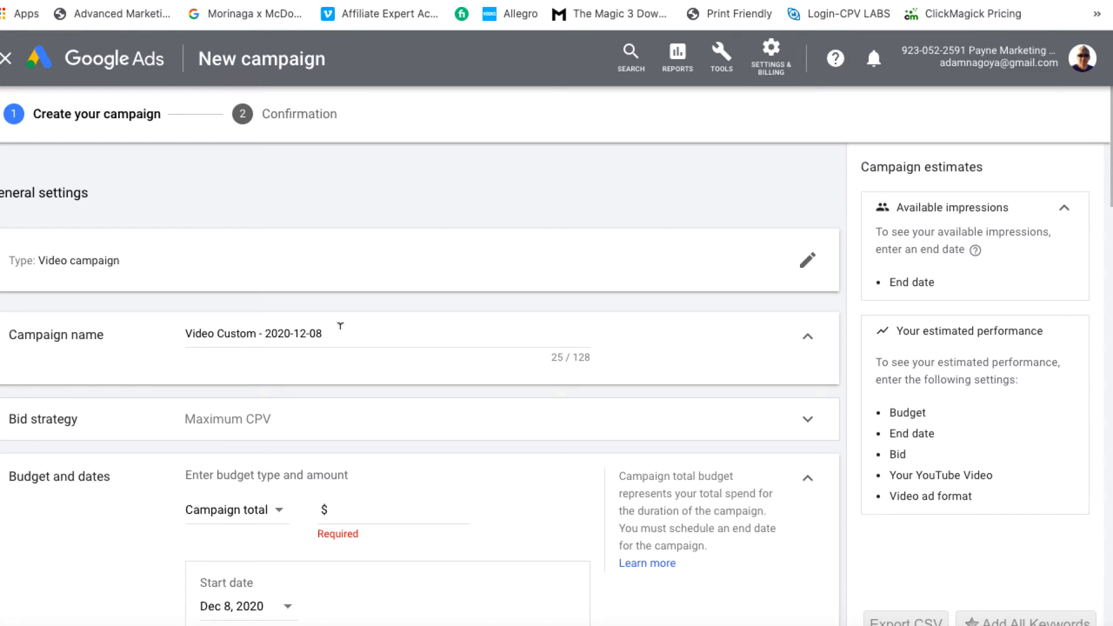
- Rename the campaign as "demo for youtube"
drag(341, 326, 187, 329)
key(BackSpace)
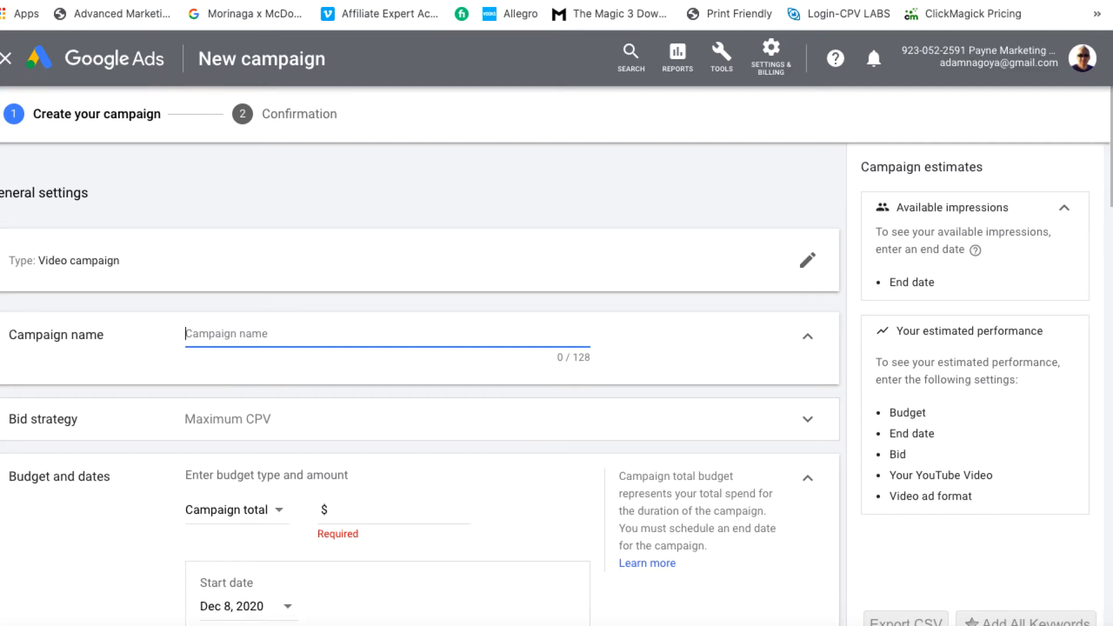
text(demo for youtube)
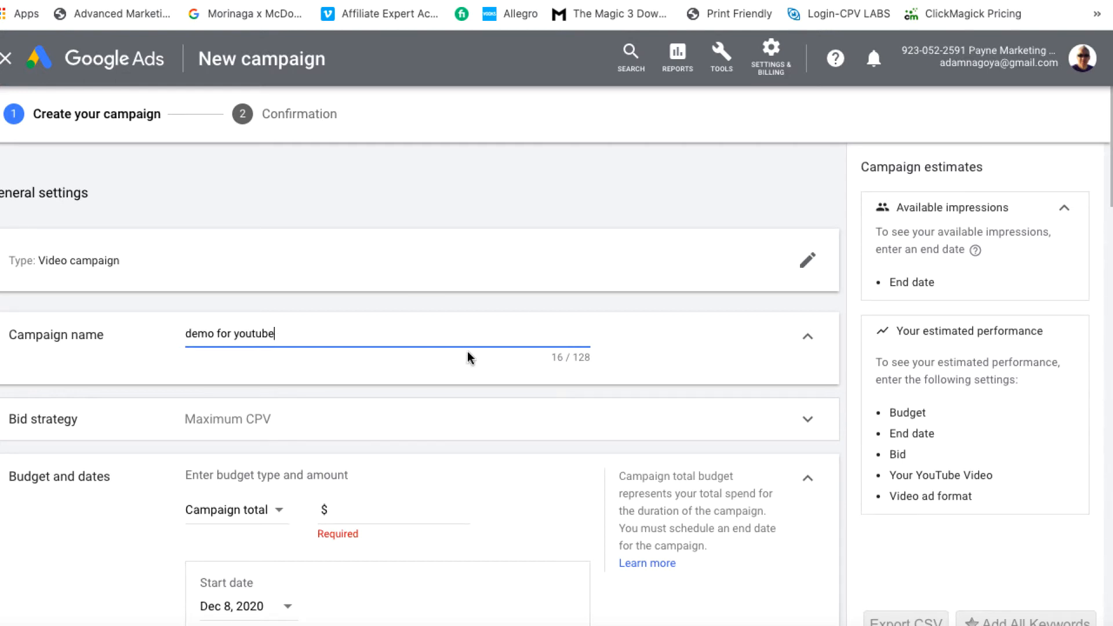
- Try the Target CPM bid strategy and switch the campaign back to Maximum CPV
scroll(470, 357, down, 1)
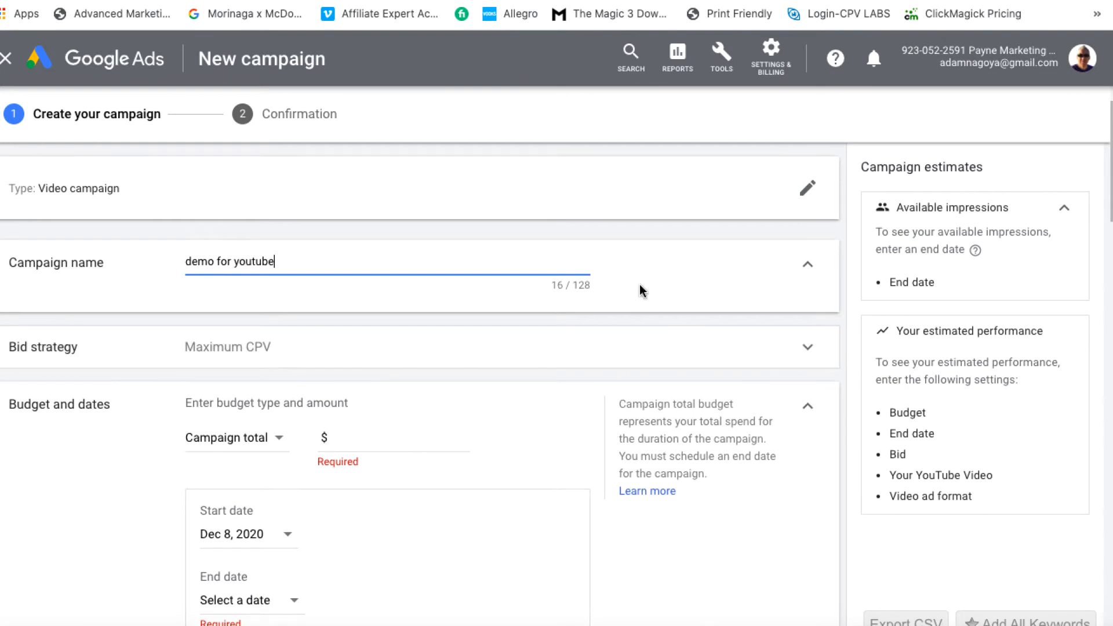
click(807, 351)
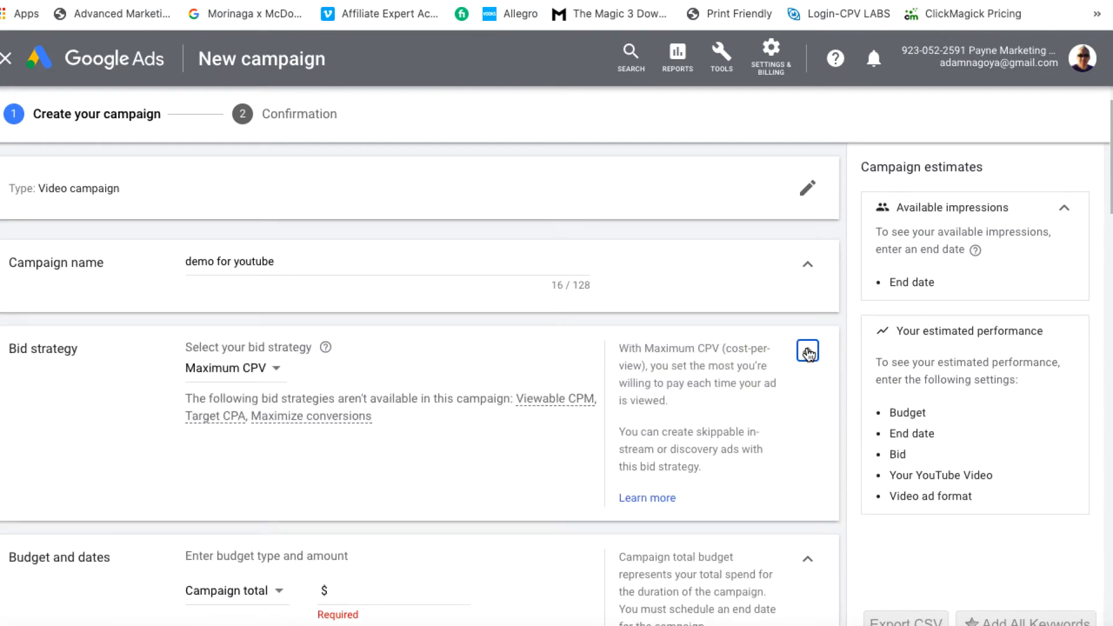
click(277, 369)
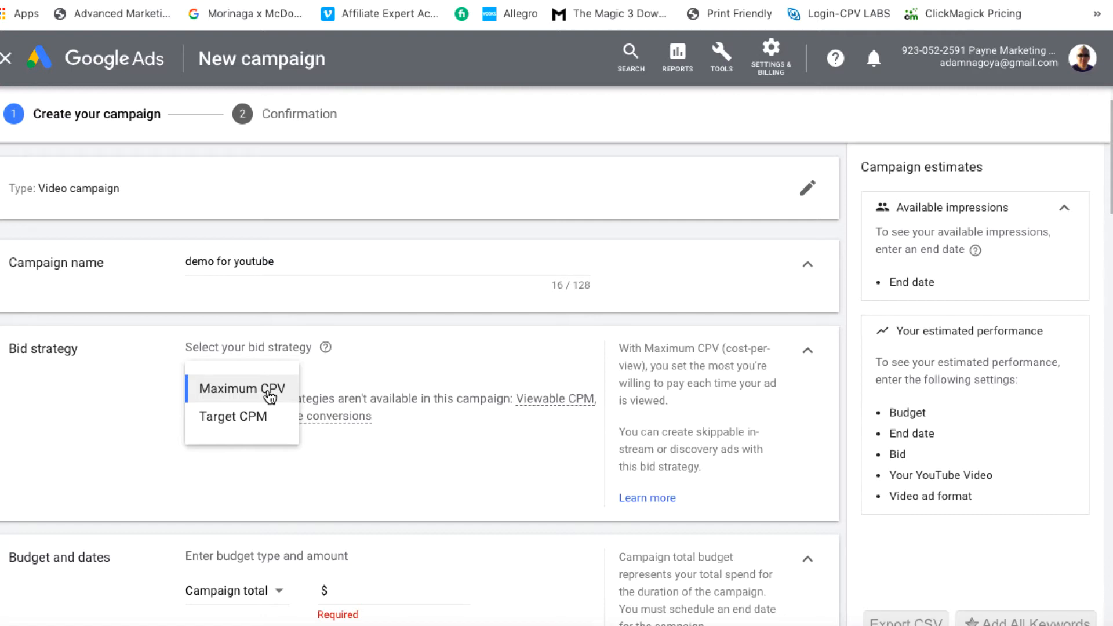
click(262, 419)
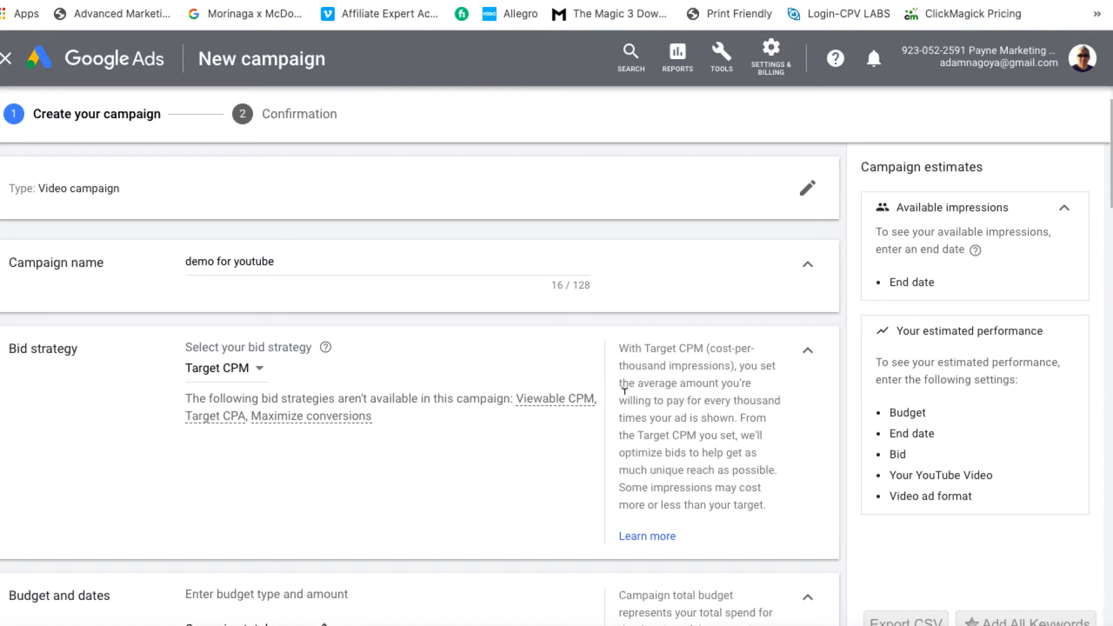
click(260, 377)
click(232, 385)
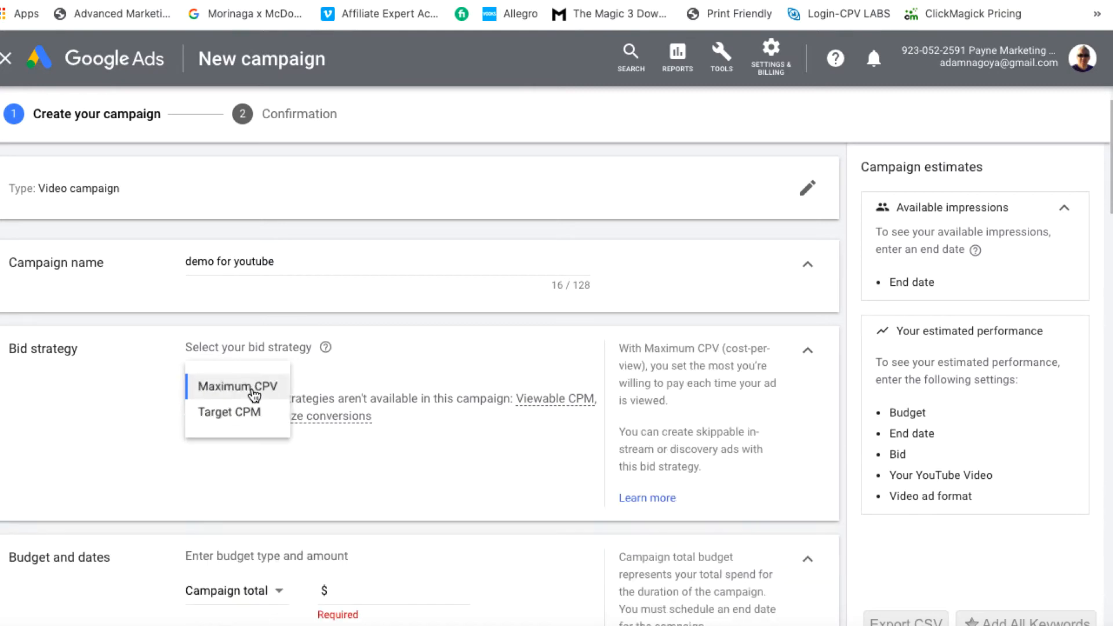
- Change the budget type to Daily and set the amount to $10.00
scroll(434, 471, down, 1)
scroll(436, 476, down, 2)
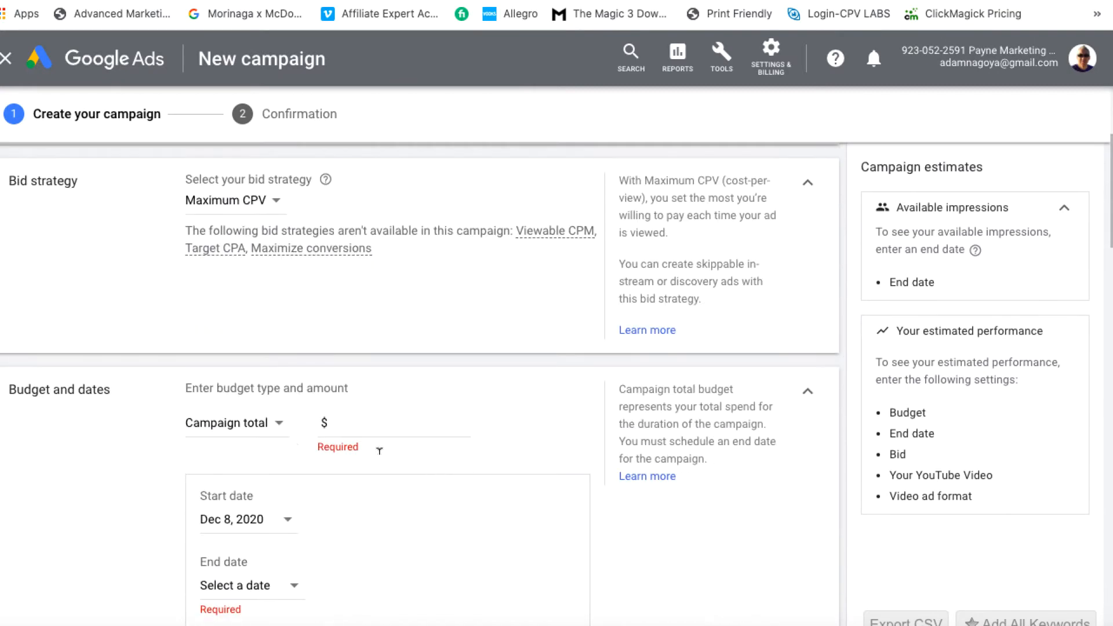
click(275, 422)
click(249, 445)
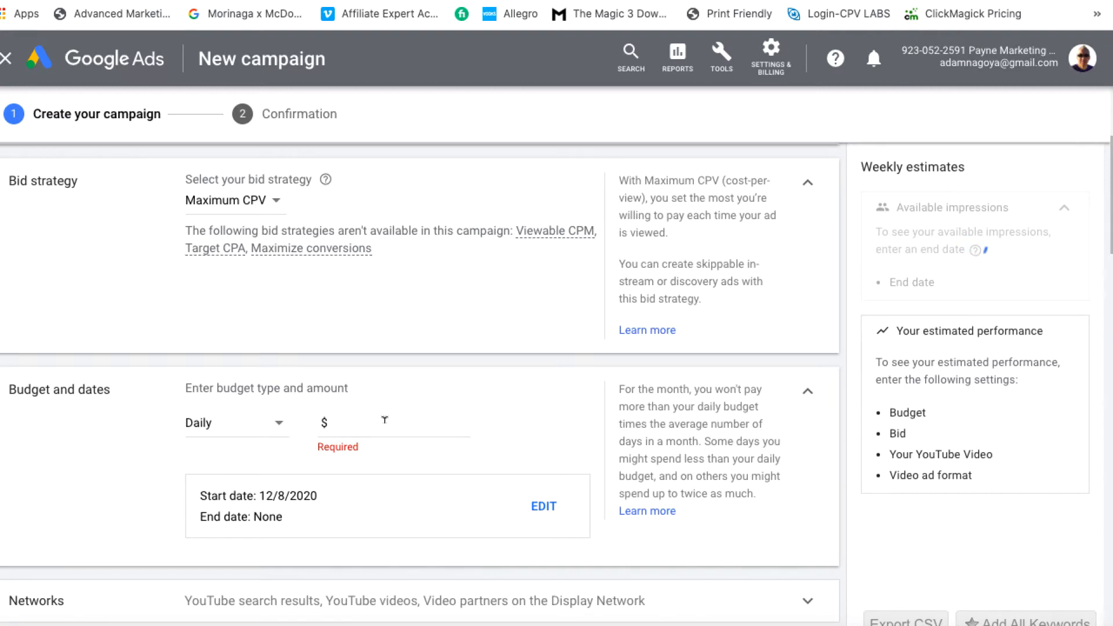
click(384, 420)
text(10.00)
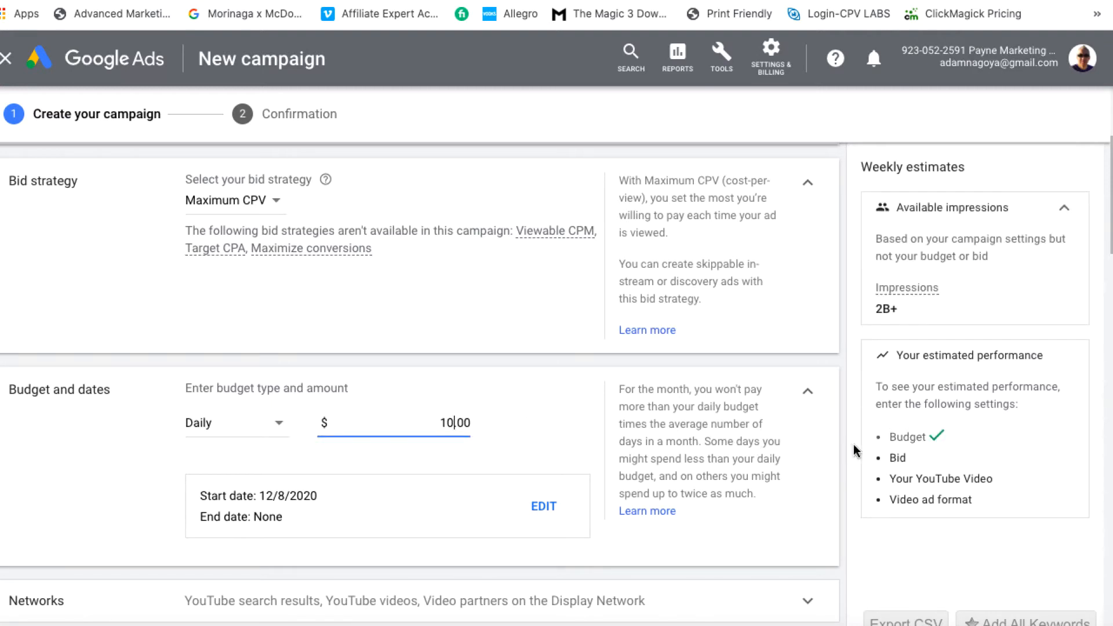
click(851, 453)
- Choose to enter another location and target the United States as a country
scroll(385, 415, down, 3)
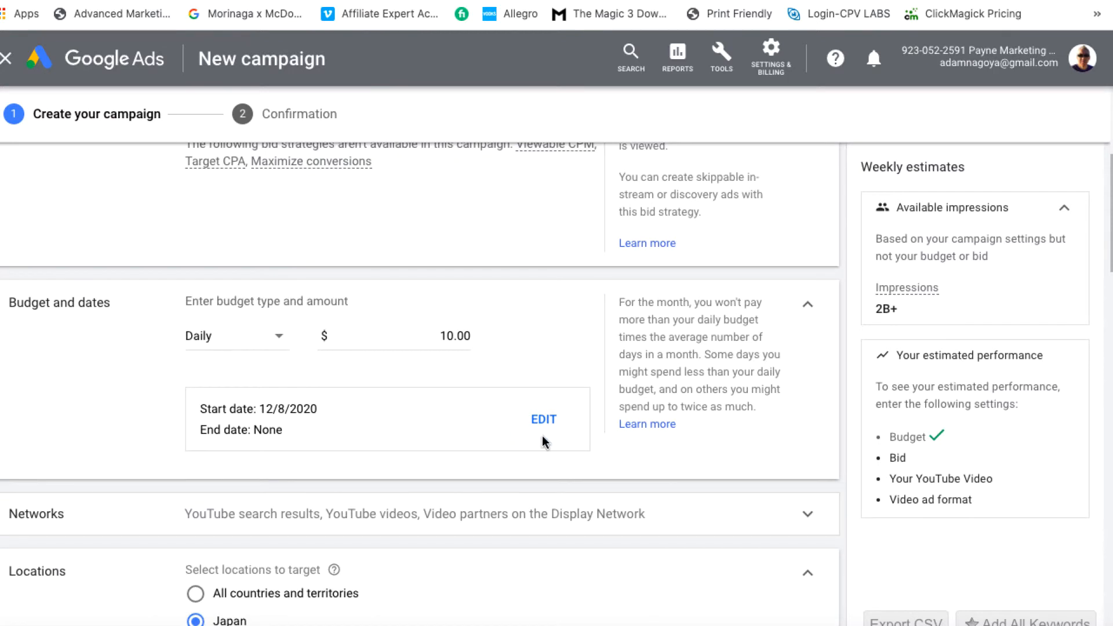
scroll(541, 436, down, 3)
scroll(542, 436, down, 1)
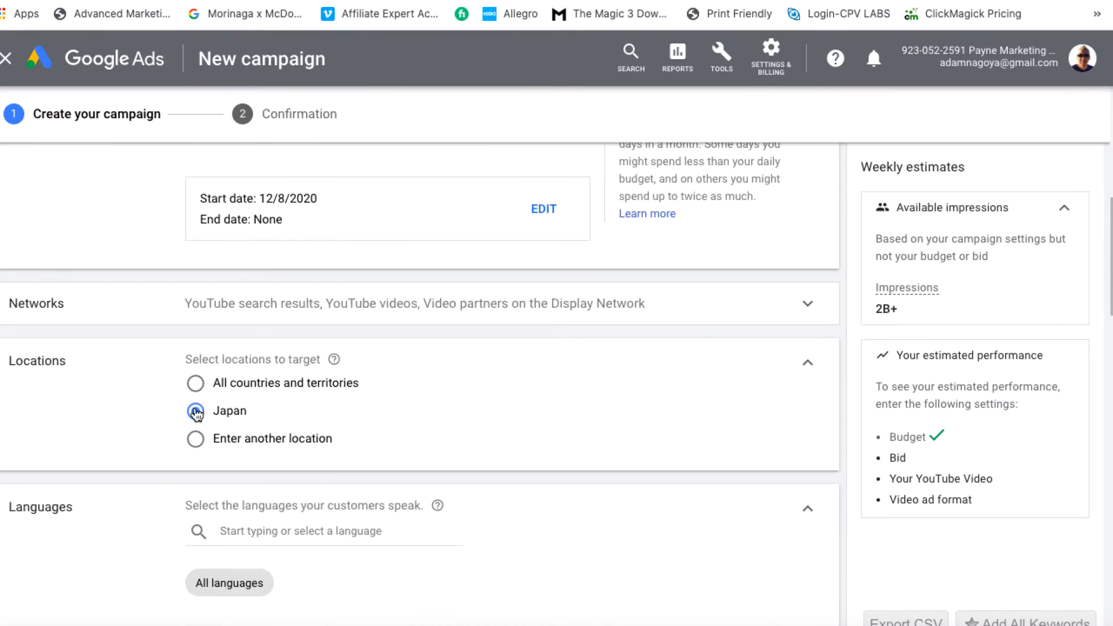
click(196, 438)
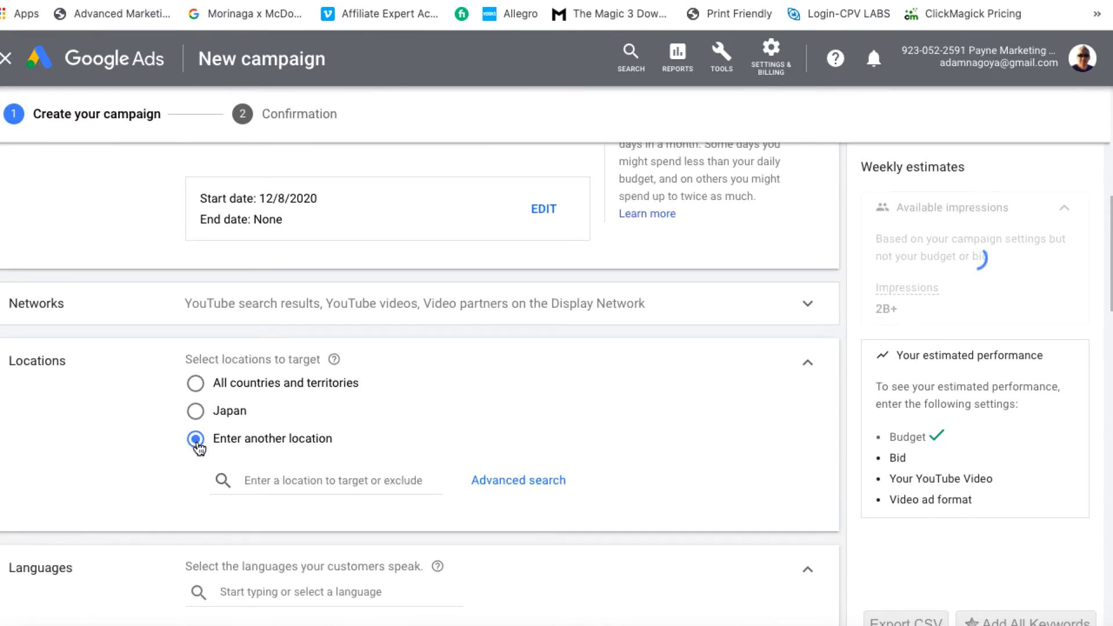
click(270, 475)
text(u)
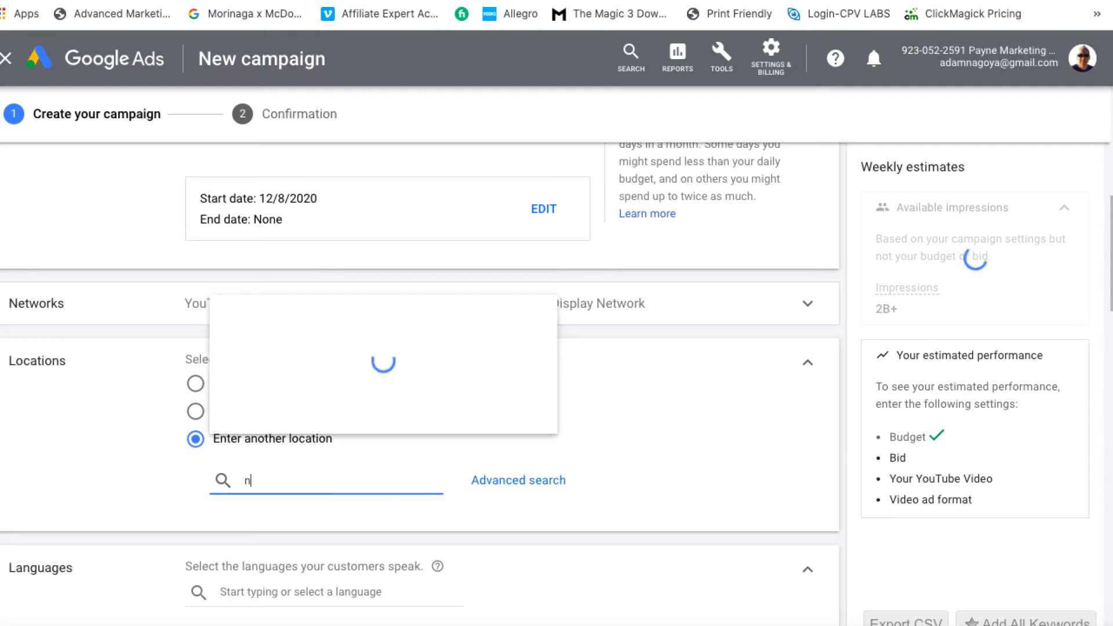
key(BackSpace)
text(united)
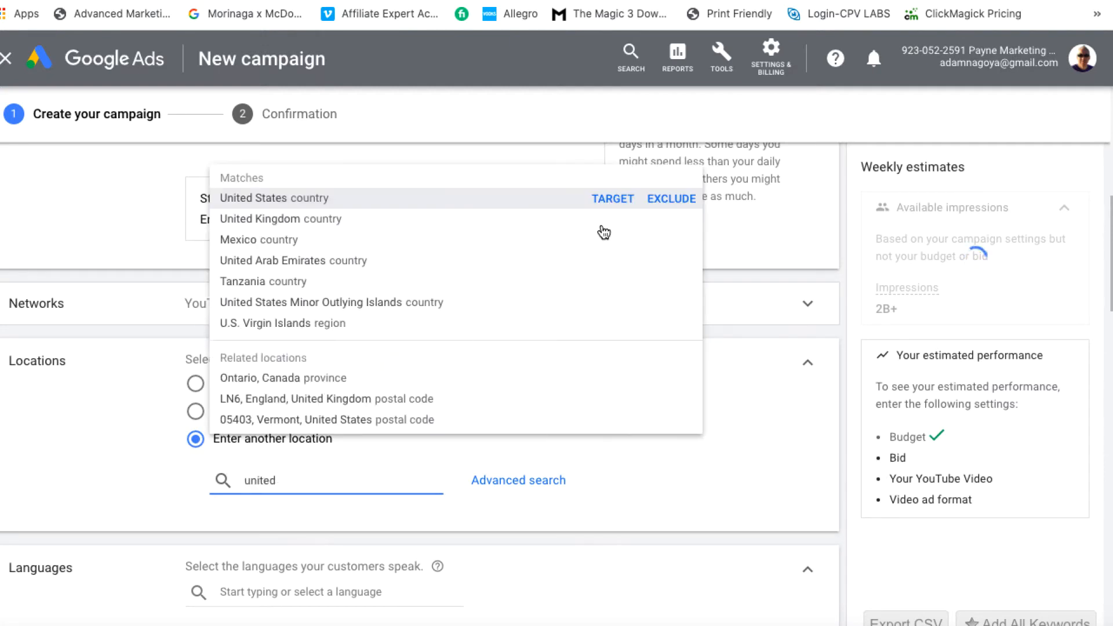
click(616, 196)
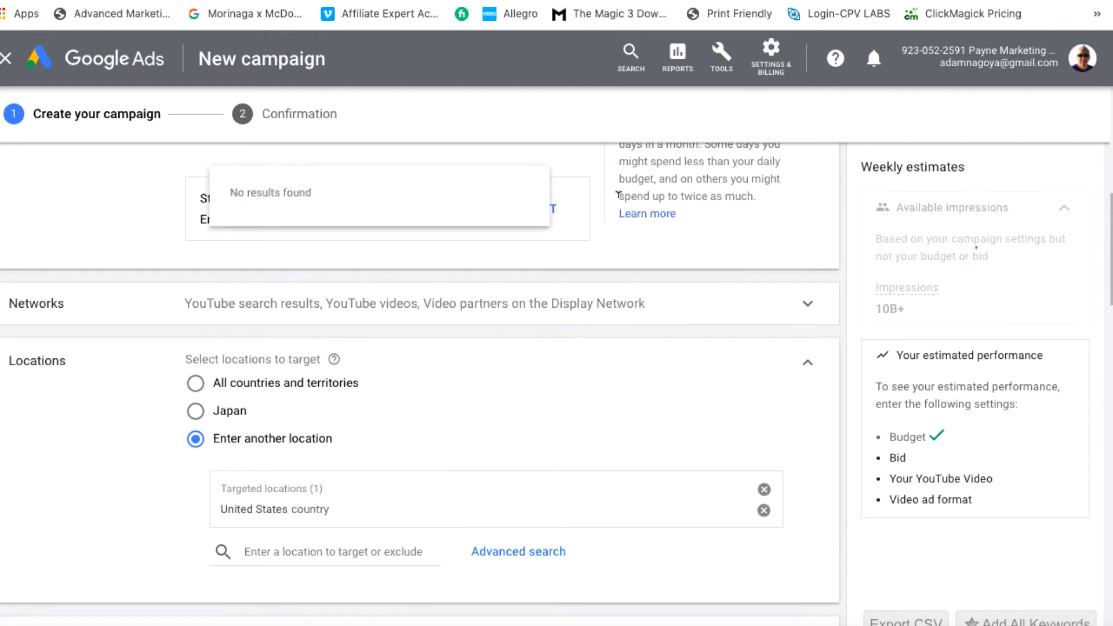
- Add San Diego, California as a targeted city, and remove both San Diego and the United States from the targets
click(324, 549)
text(san die)
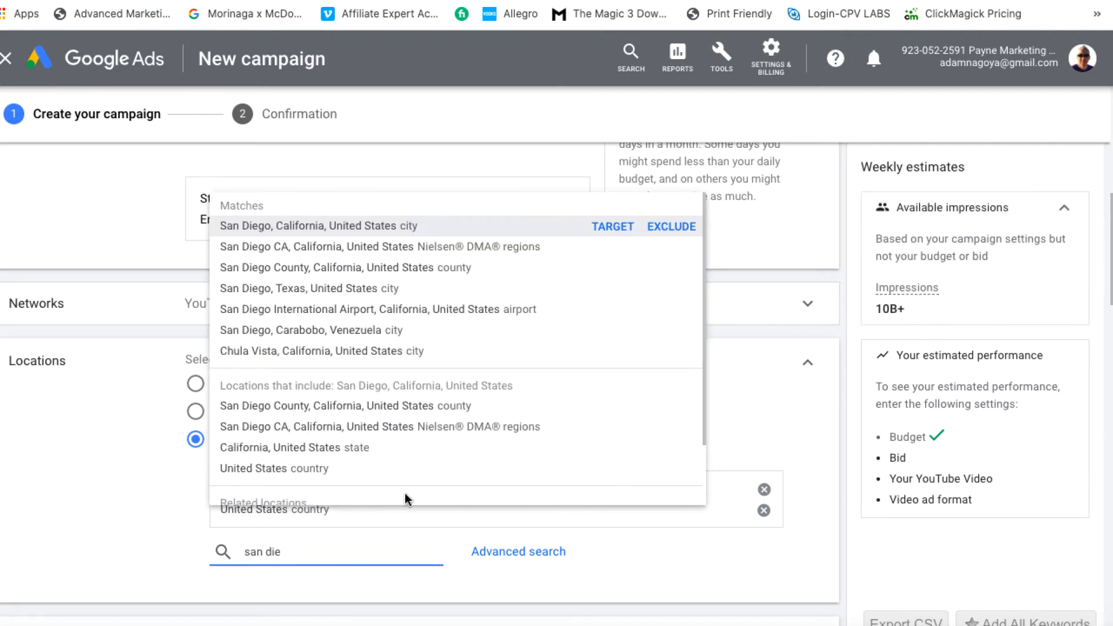
click(621, 226)
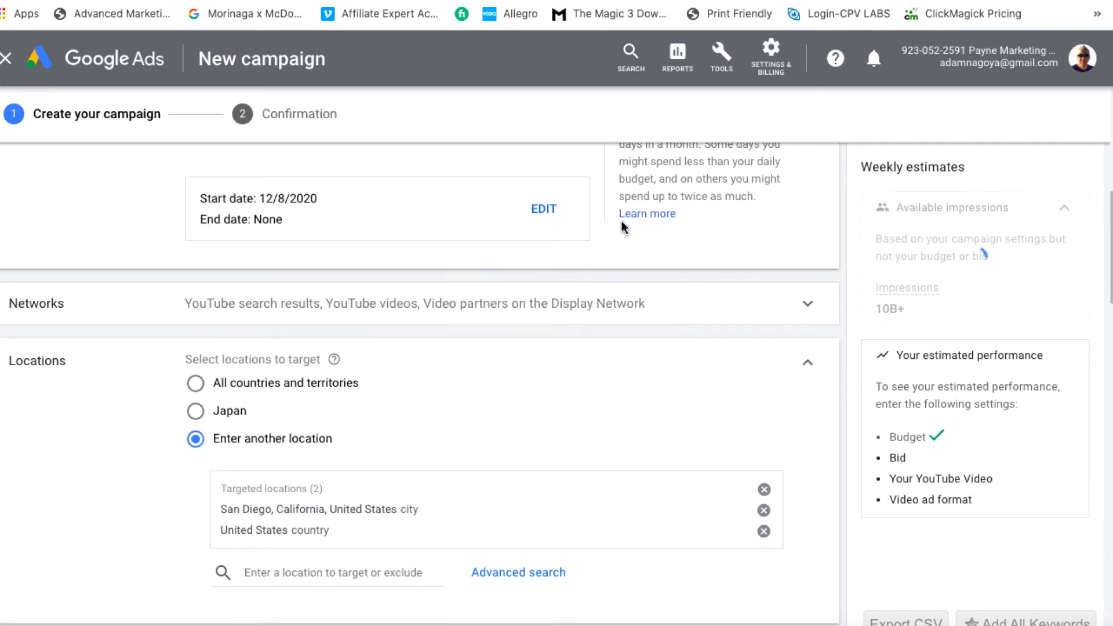
click(764, 531)
click(764, 513)
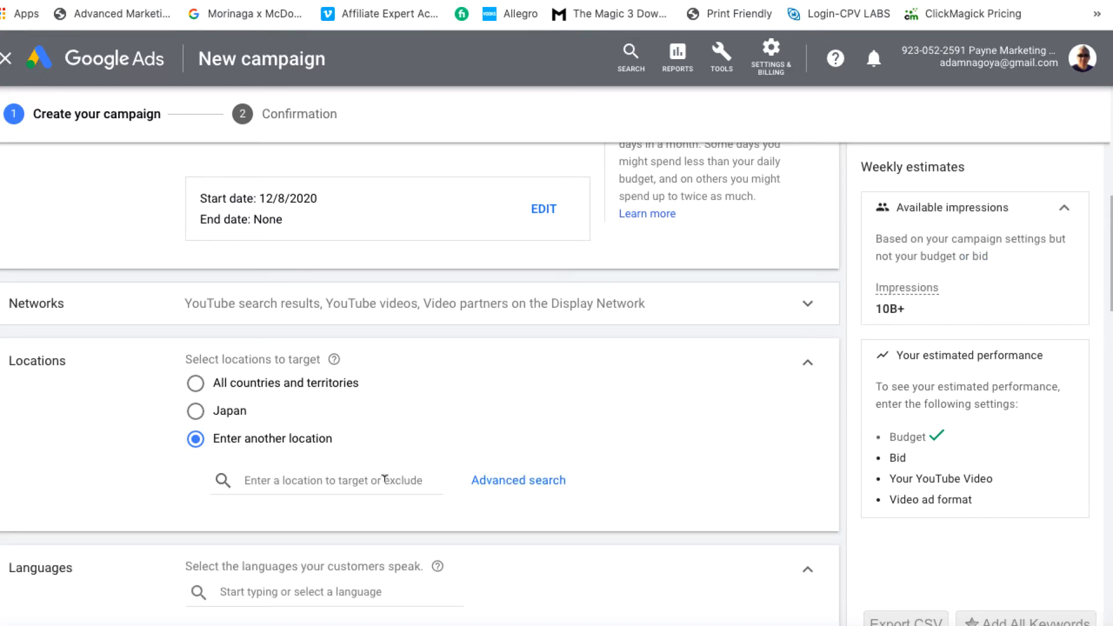
click(363, 471)
text(san d)
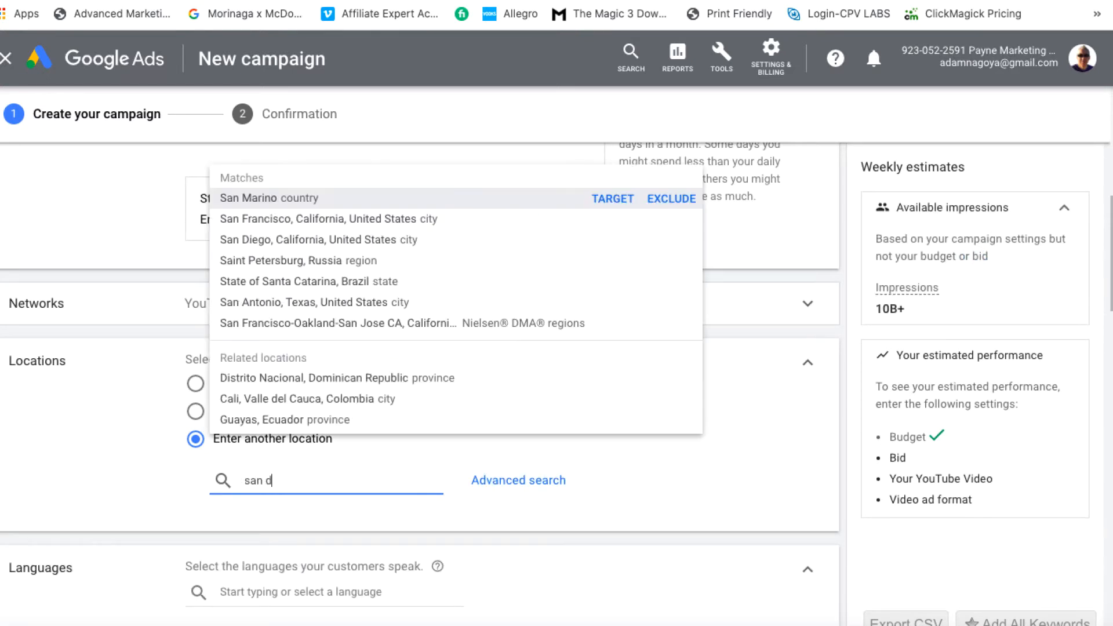
key(BackSpace)
key(BackSpace)
key(BackSpace)
key(BackSpace)
key(BackSpace)
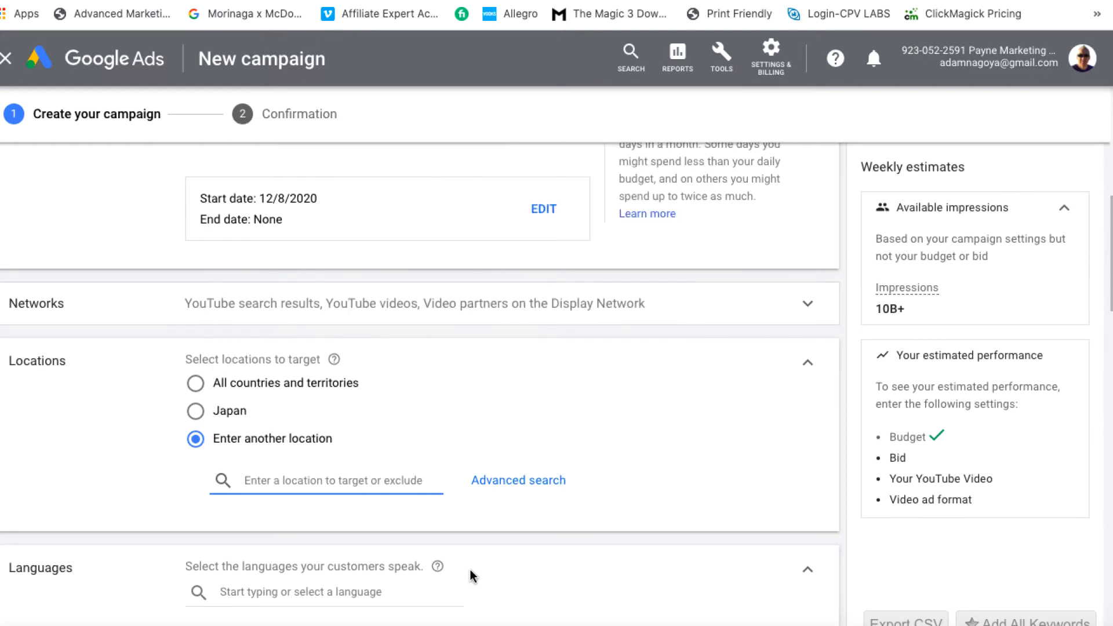
- Target the city of San Diego, California, United States through the advanced location search
click(524, 480)
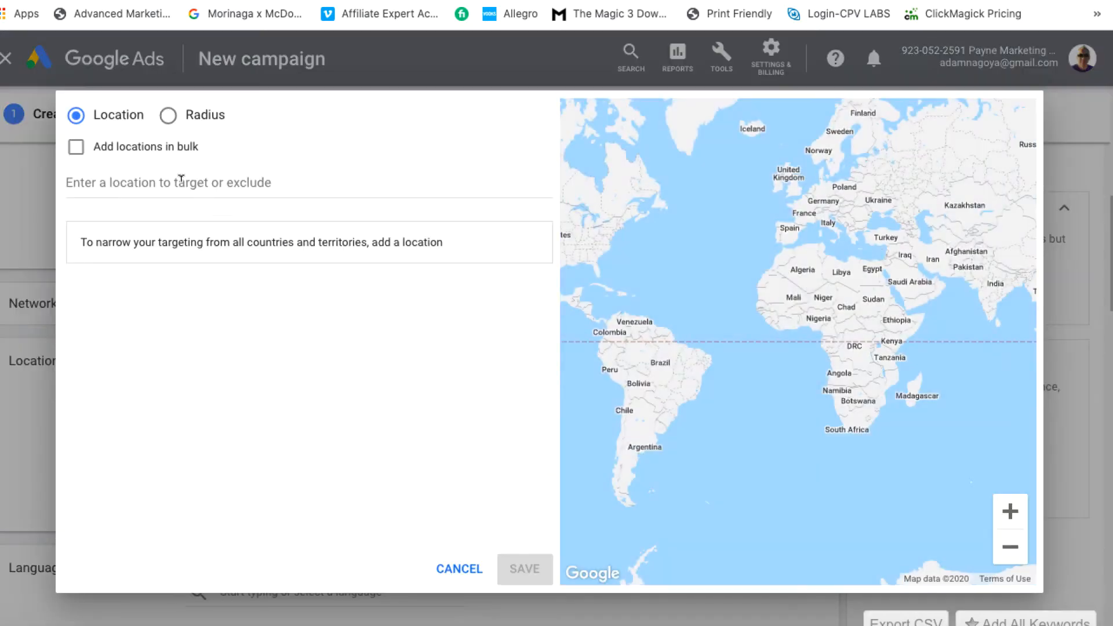
click(179, 182)
text(san diego)
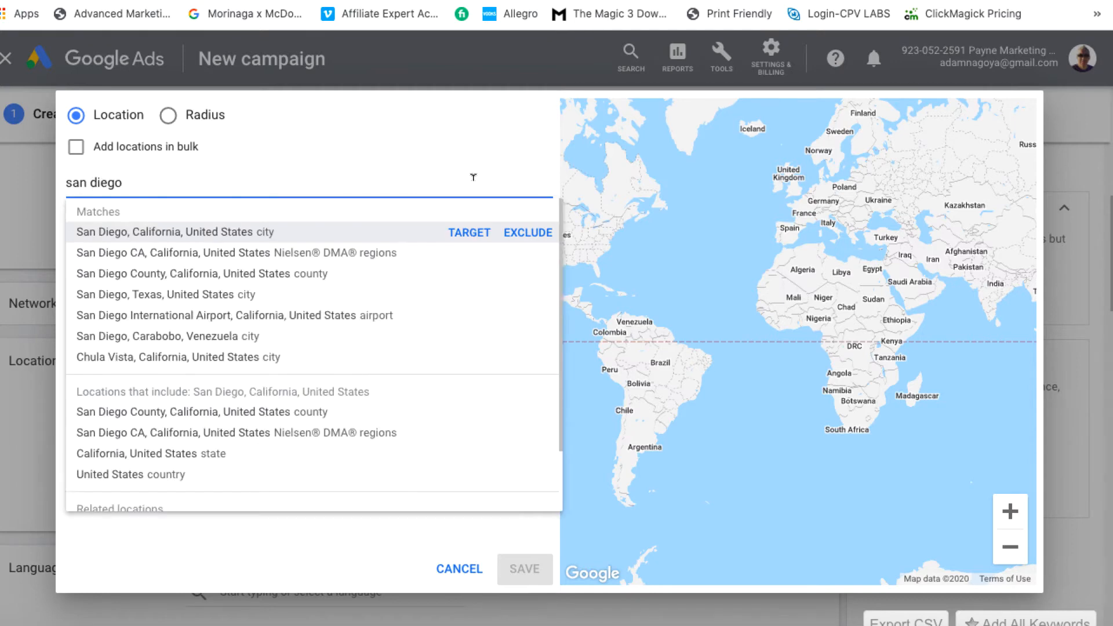
click(479, 235)
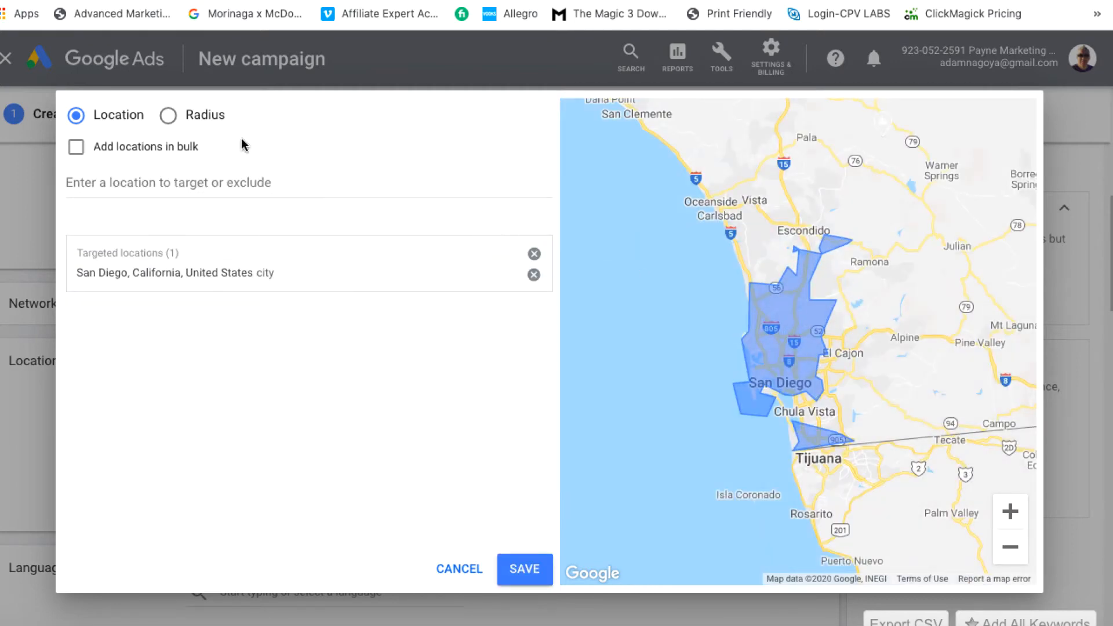
- Switch to radius targeting, set the radius to 5 km and save the location settings
click(170, 119)
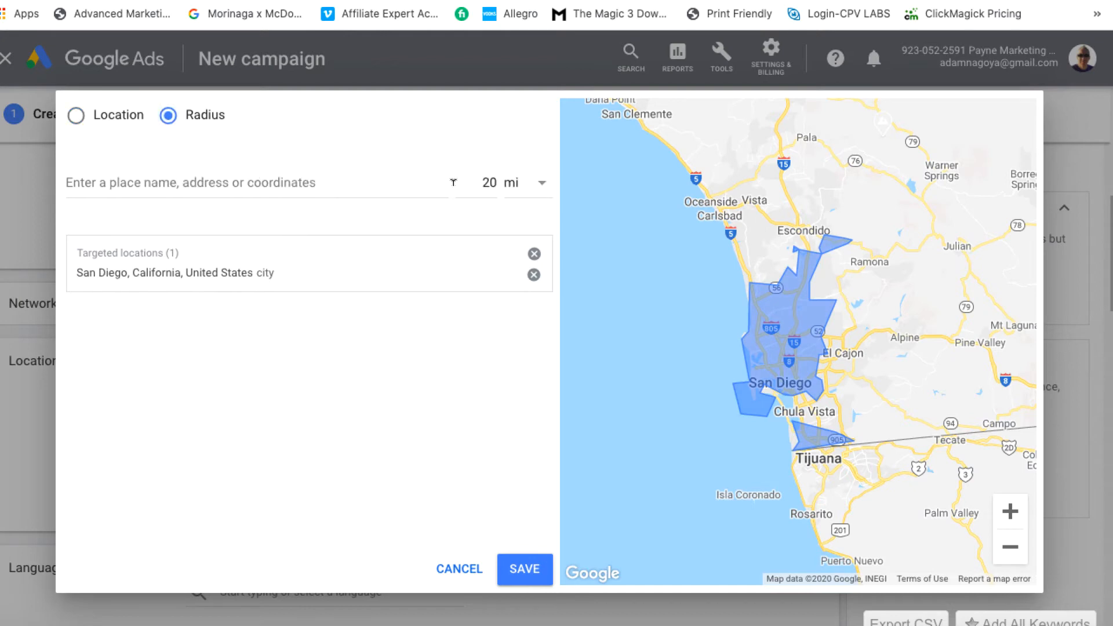
click(534, 182)
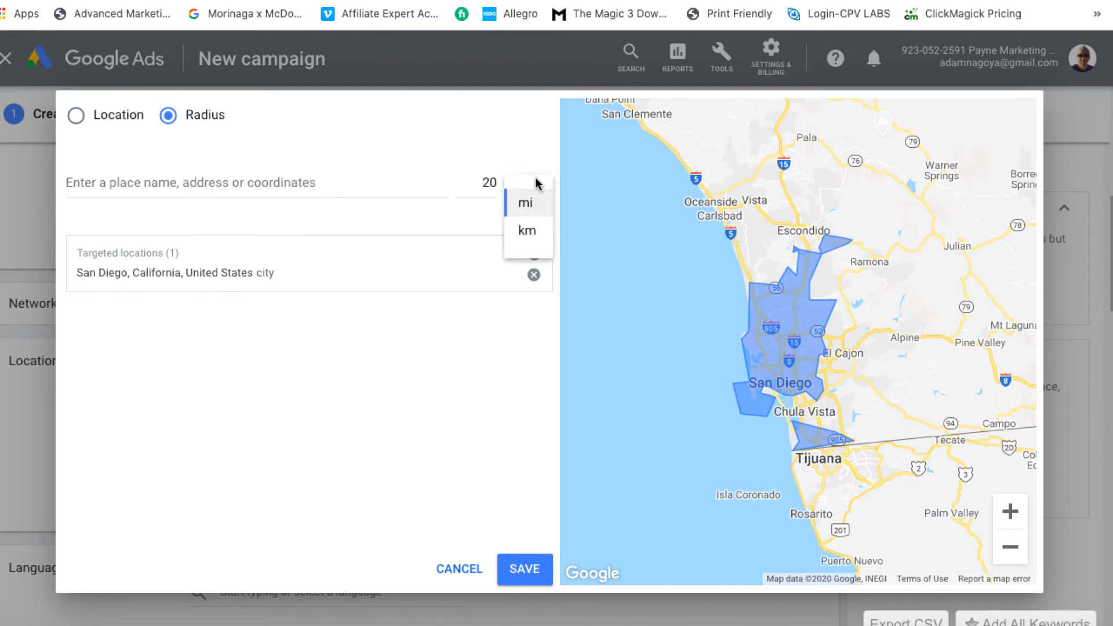
click(527, 231)
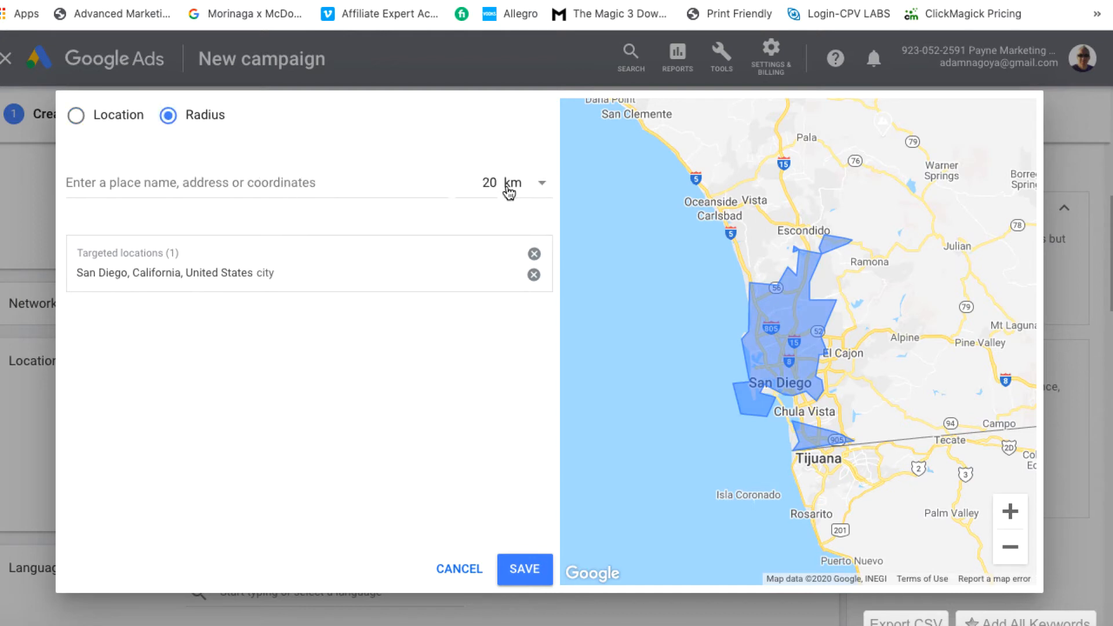
drag(496, 182, 474, 182)
text(5)
click(528, 570)
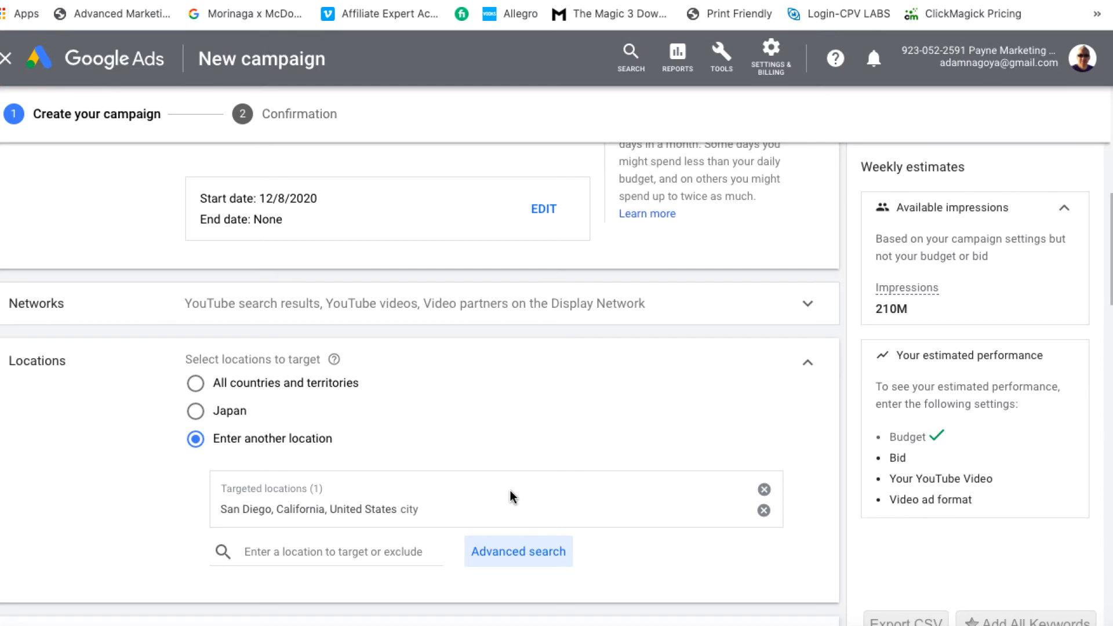
- Remove San Diego from the targeted locations and target the United States country instead
click(764, 511)
click(318, 476)
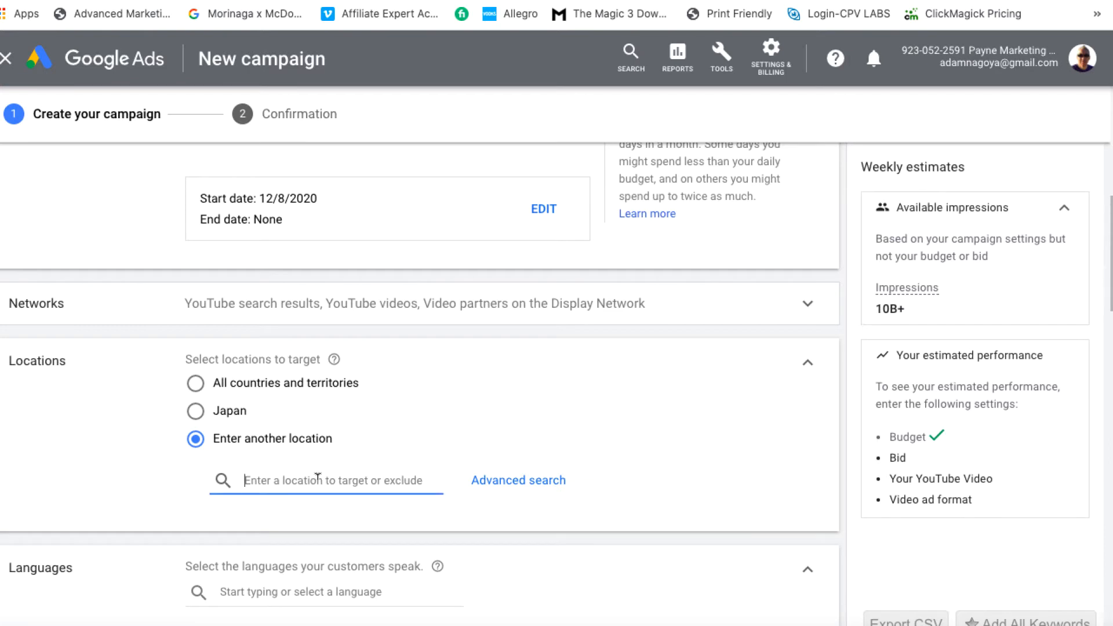
text(united)
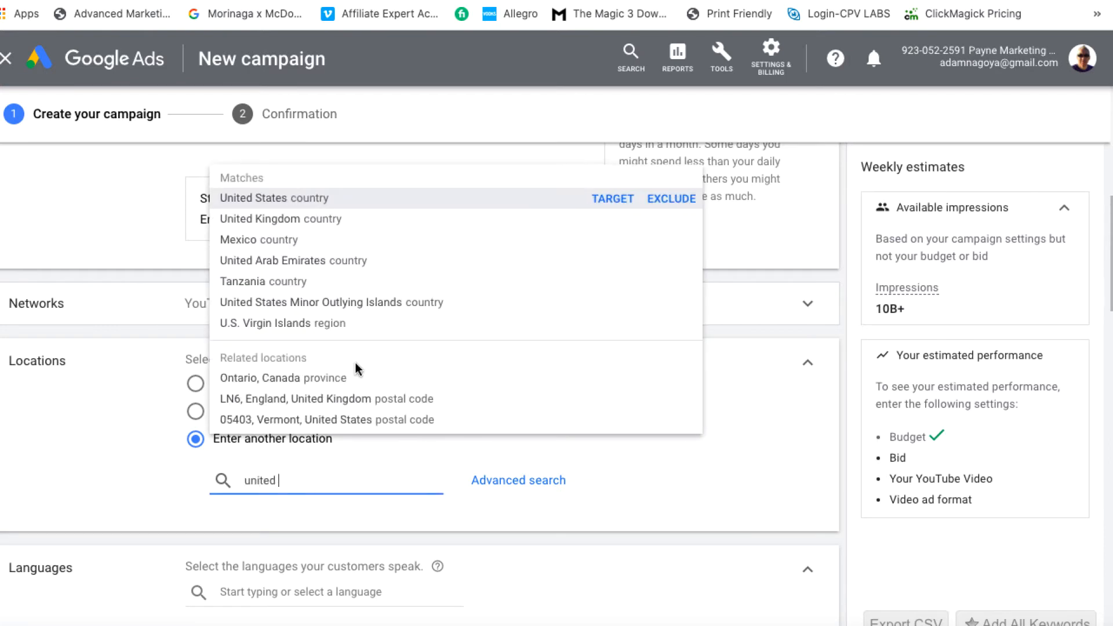
click(613, 198)
- Set English as the campaign's only customer language
scroll(610, 361, down, 3)
scroll(610, 367, down, 2)
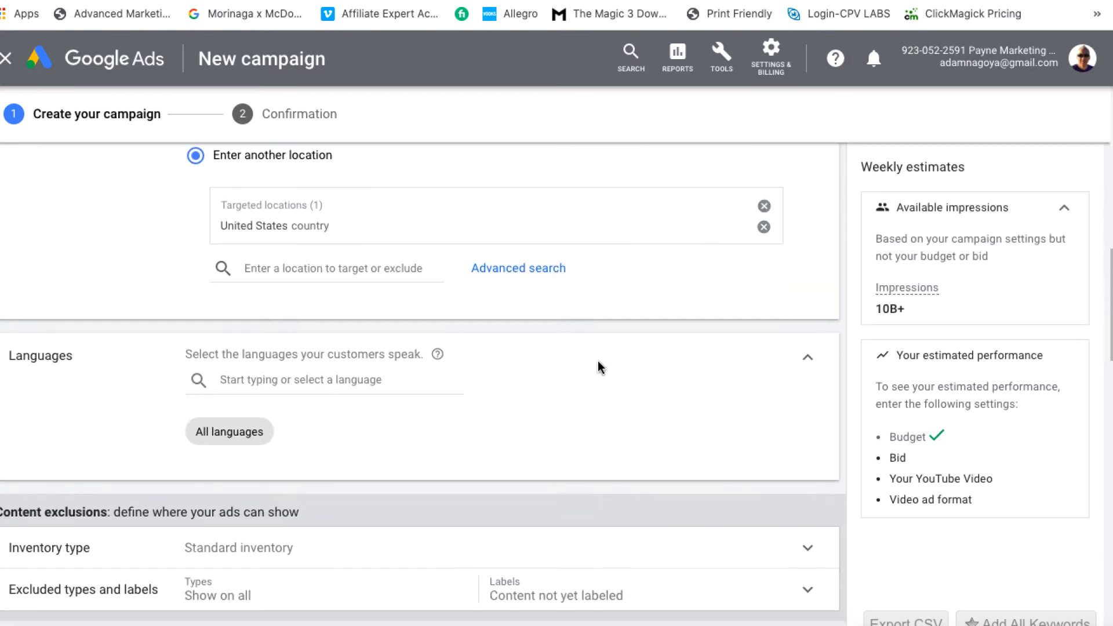
click(270, 378)
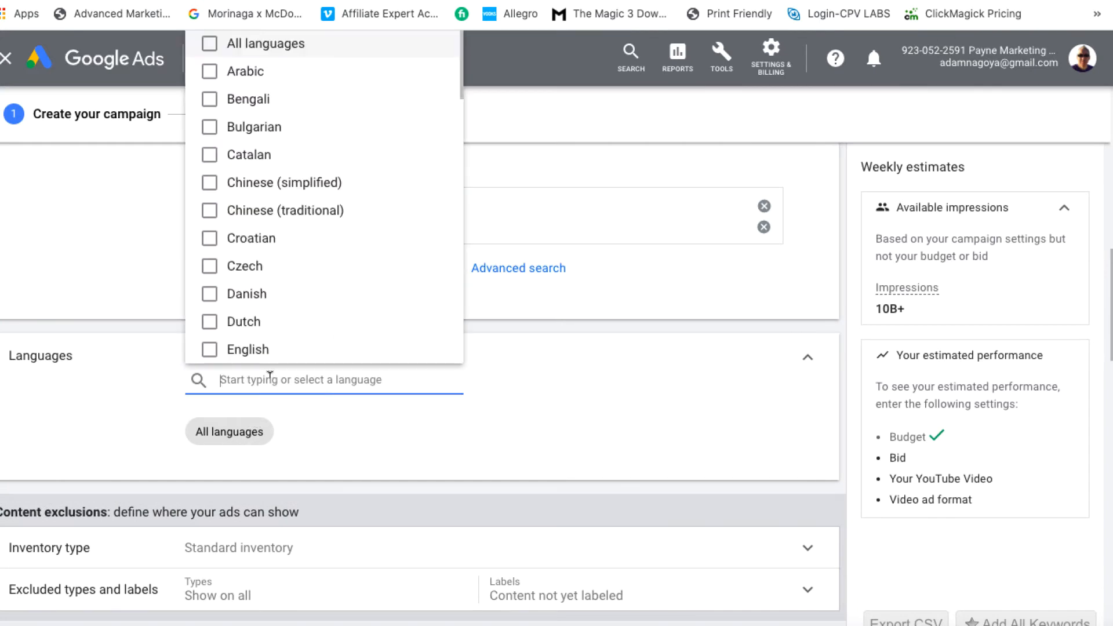
click(228, 351)
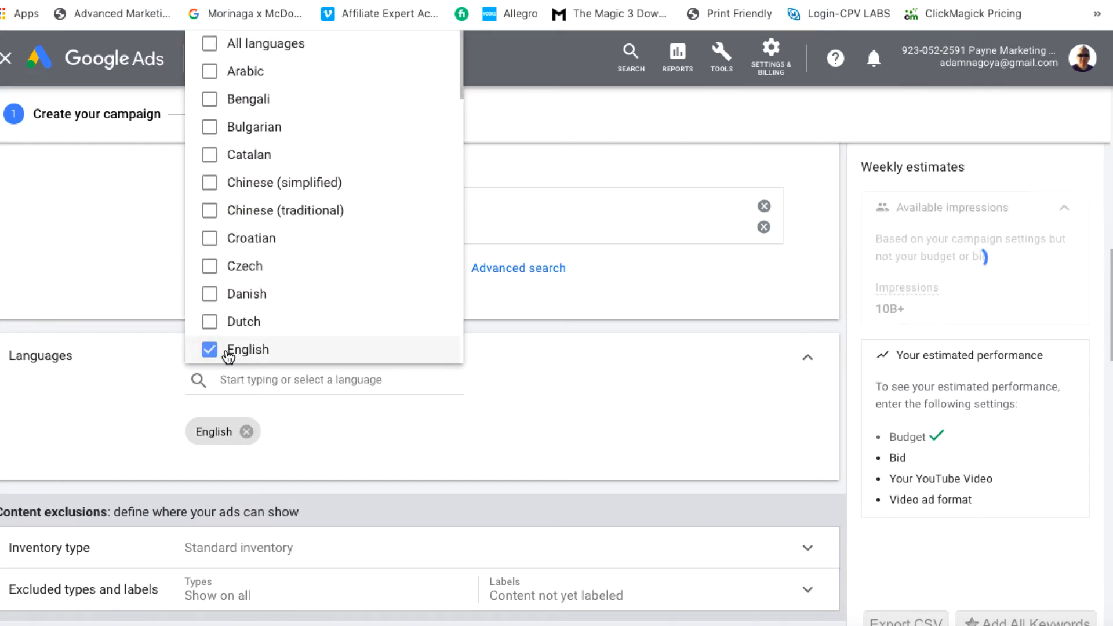
click(504, 462)
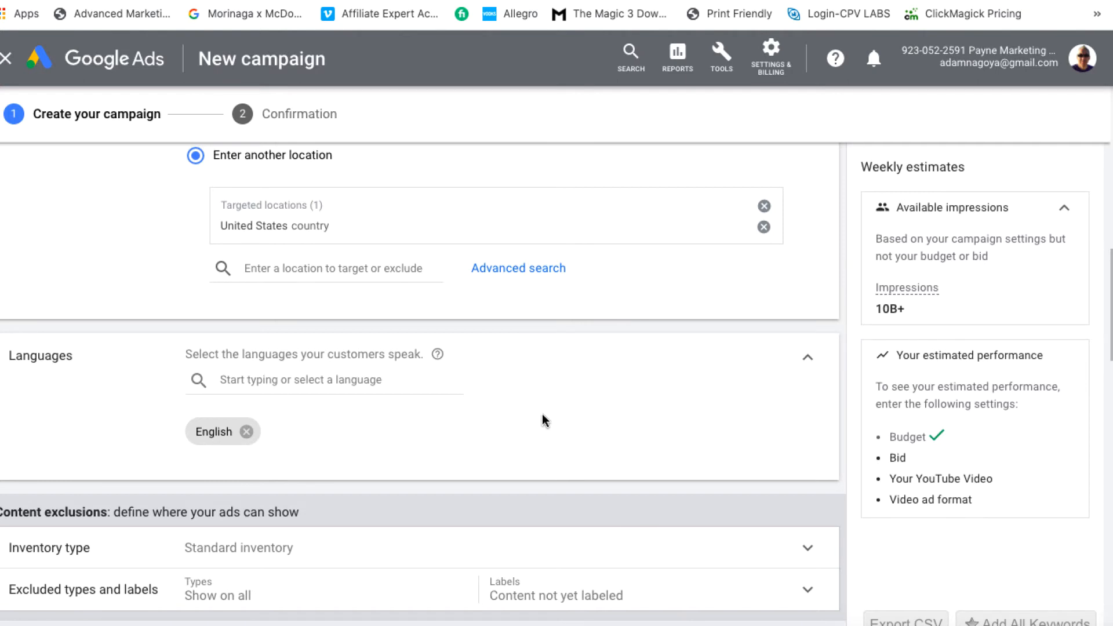
- Review the inventory type options and exclude embedded YouTube videos and live streaming videos under the content exclusions
scroll(543, 421, down, 2)
scroll(542, 421, down, 1)
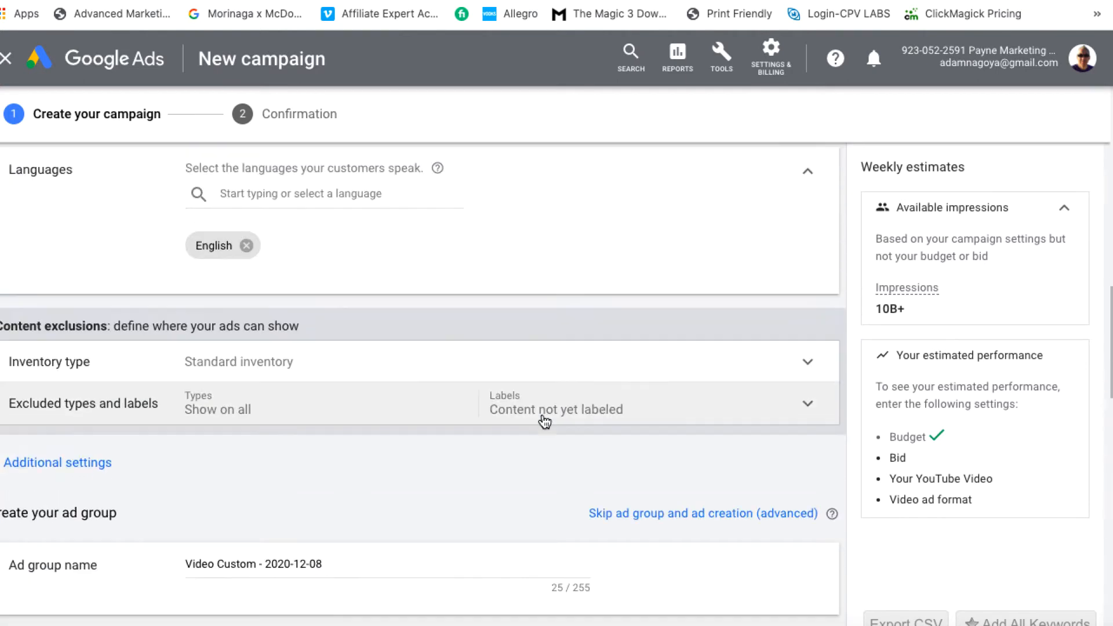
click(810, 363)
scroll(785, 439, down, 3)
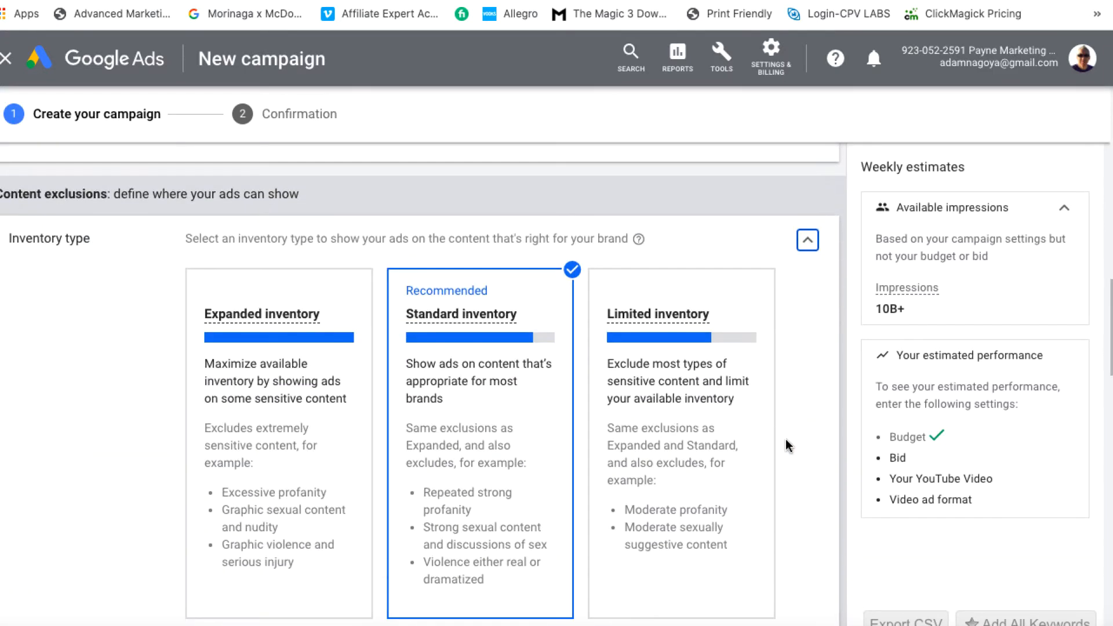
click(807, 169)
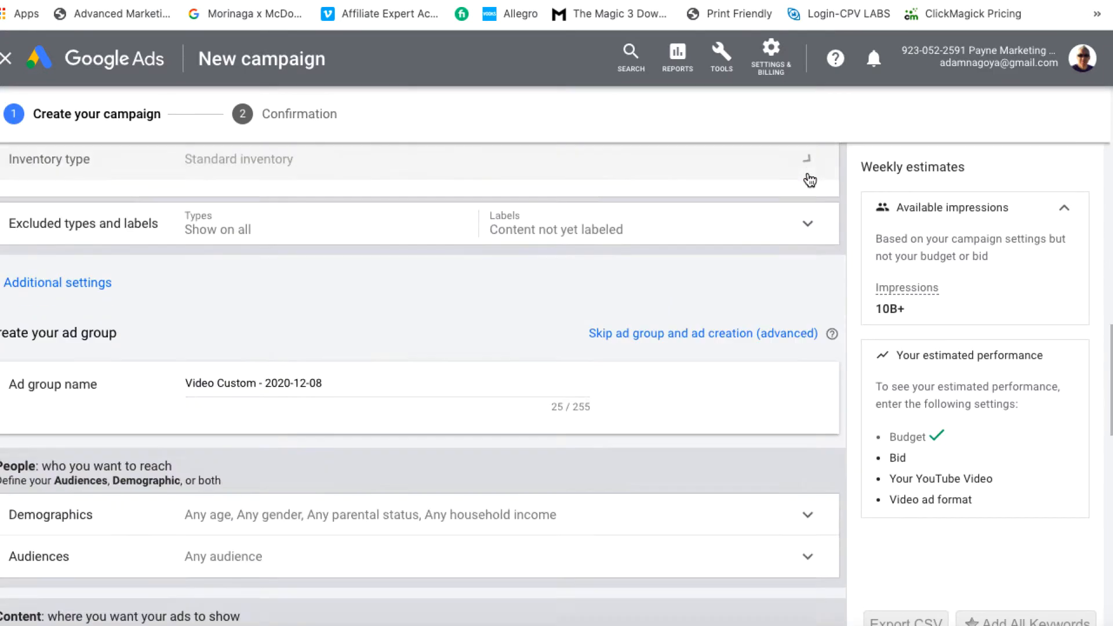
scroll(818, 298, up, 1)
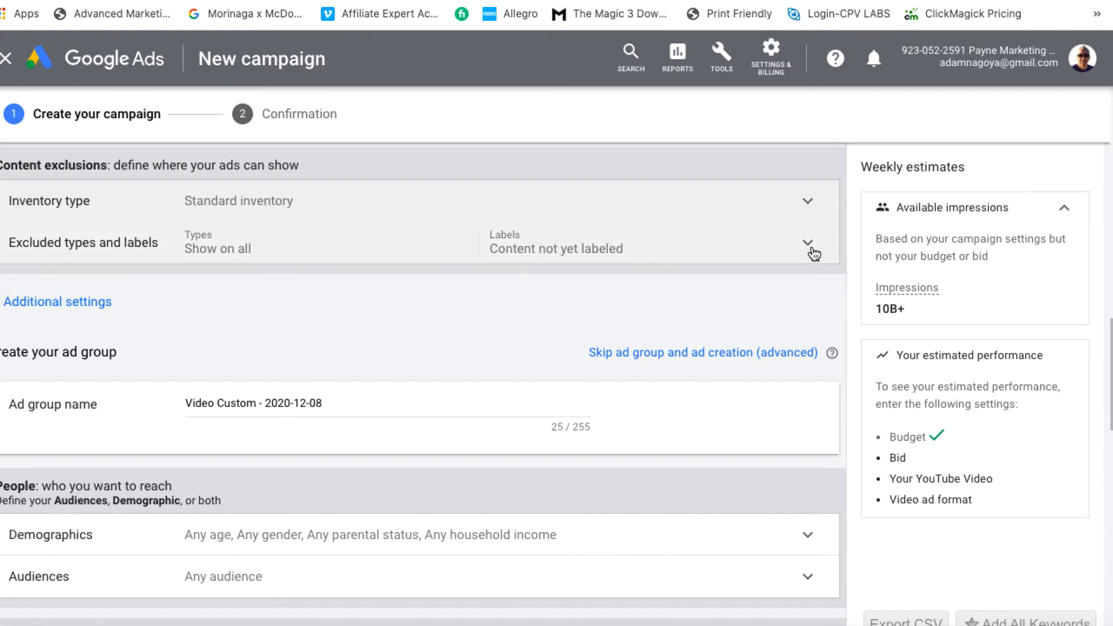
click(809, 245)
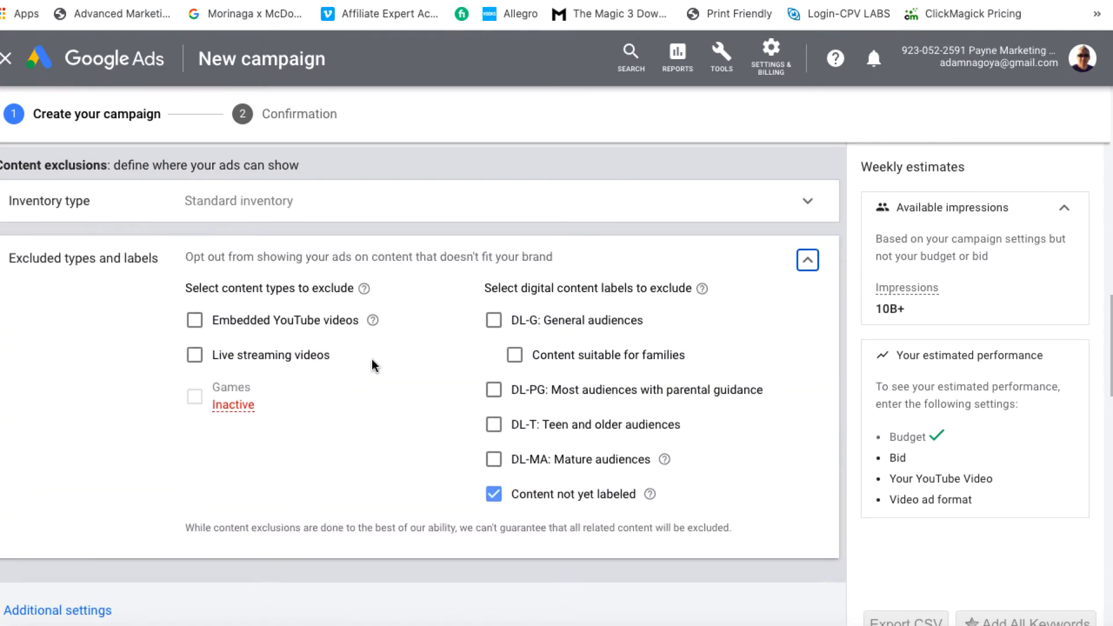
click(195, 360)
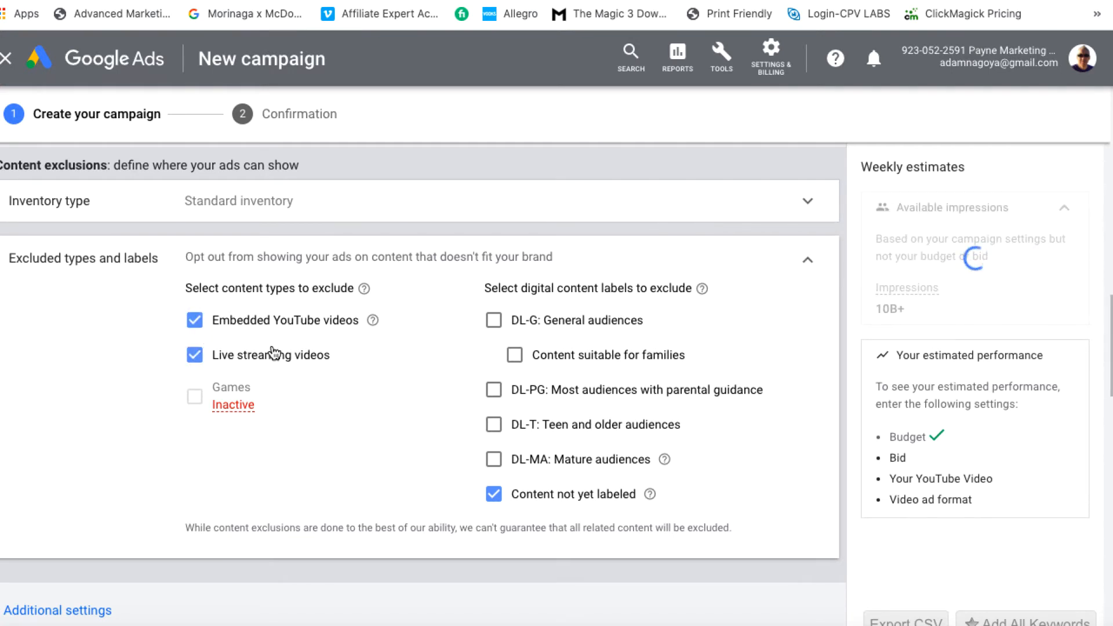
click(809, 262)
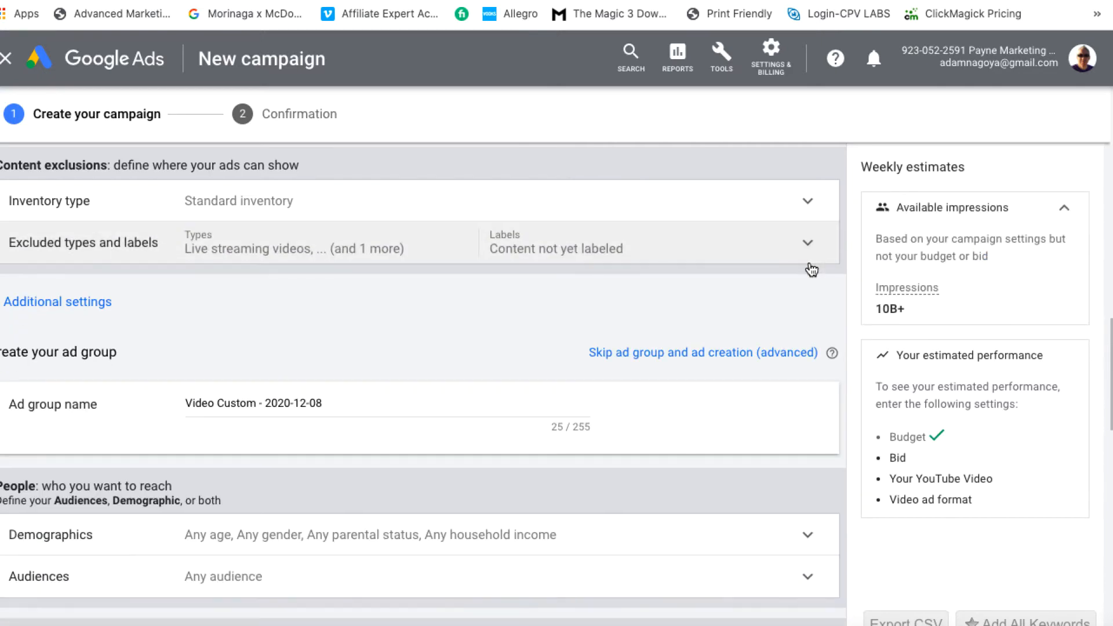
- Remove the Display Network video partners and YouTube search results from the campaign's networks, keeping only YouTube videos
scroll(811, 270, up, 9)
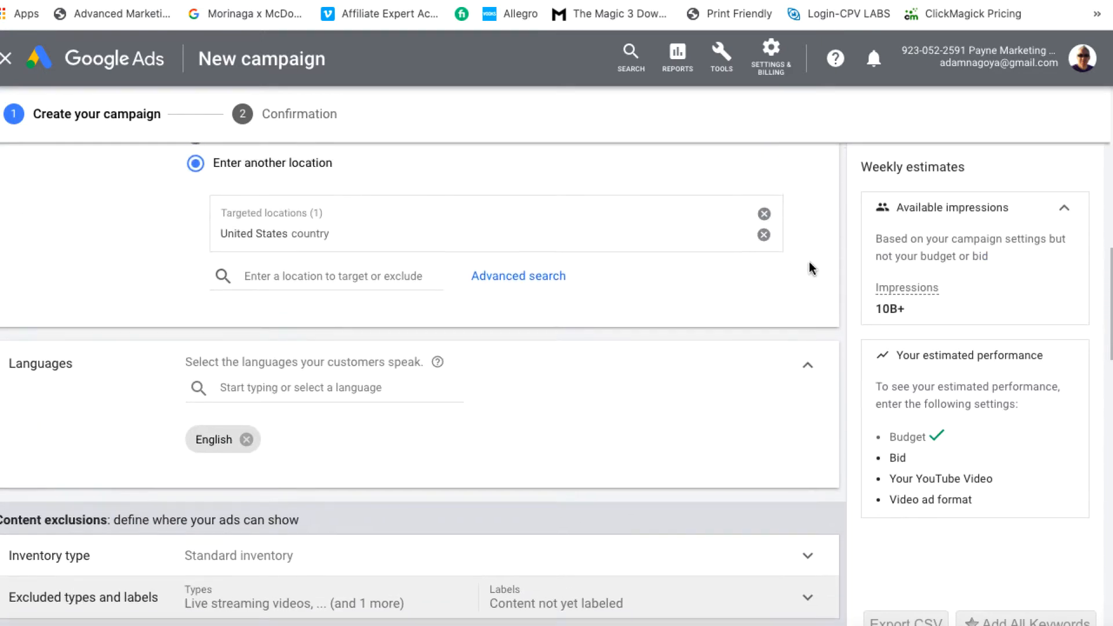
scroll(811, 270, up, 3)
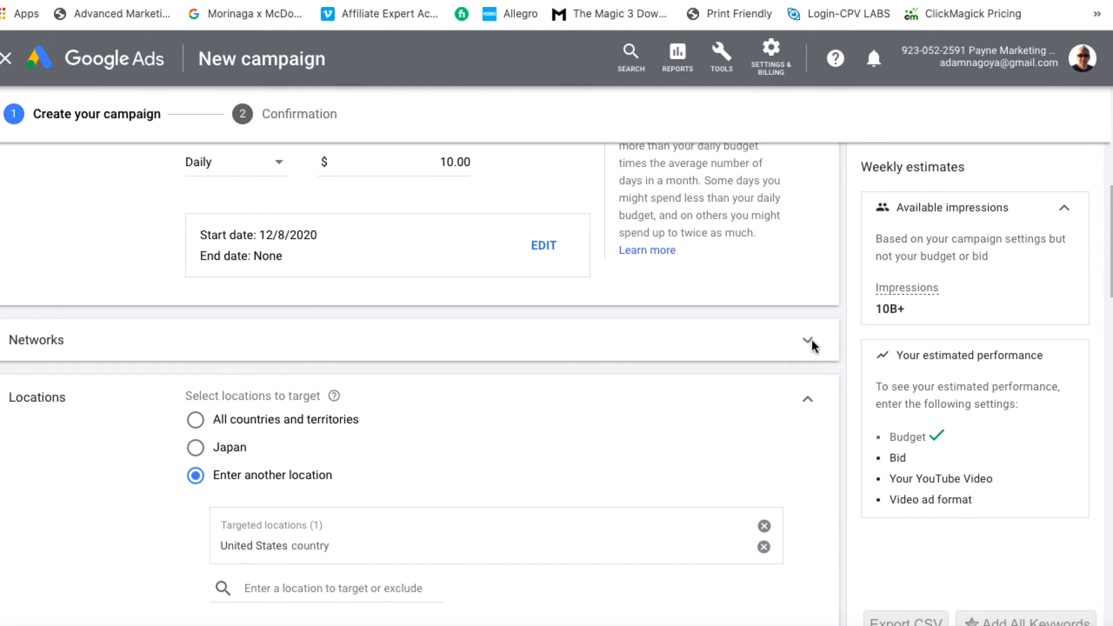
click(809, 342)
click(195, 479)
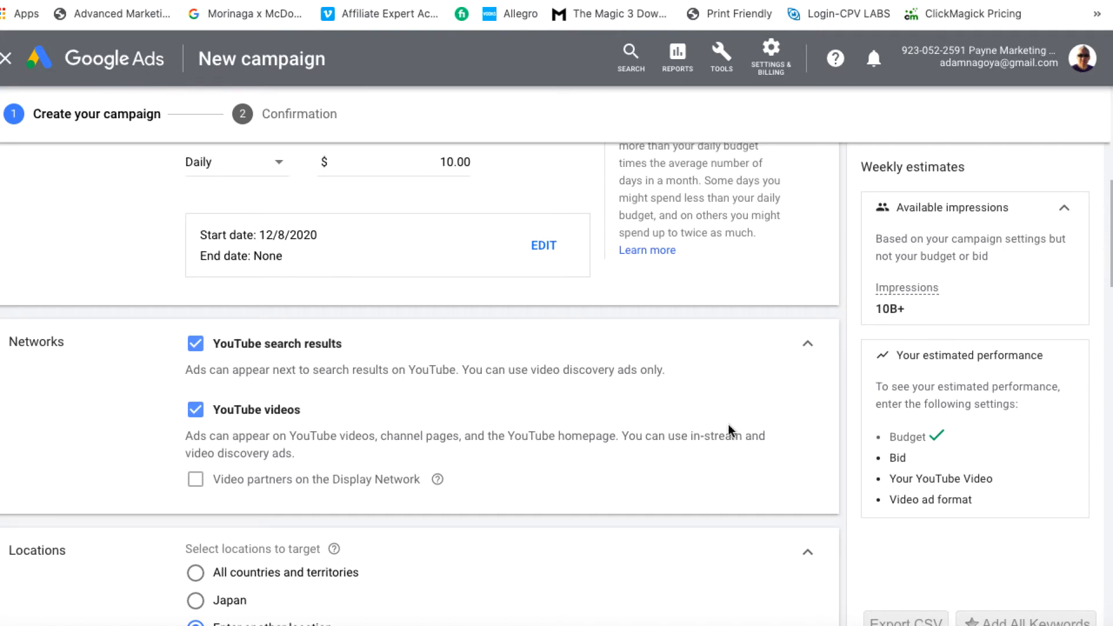
click(196, 344)
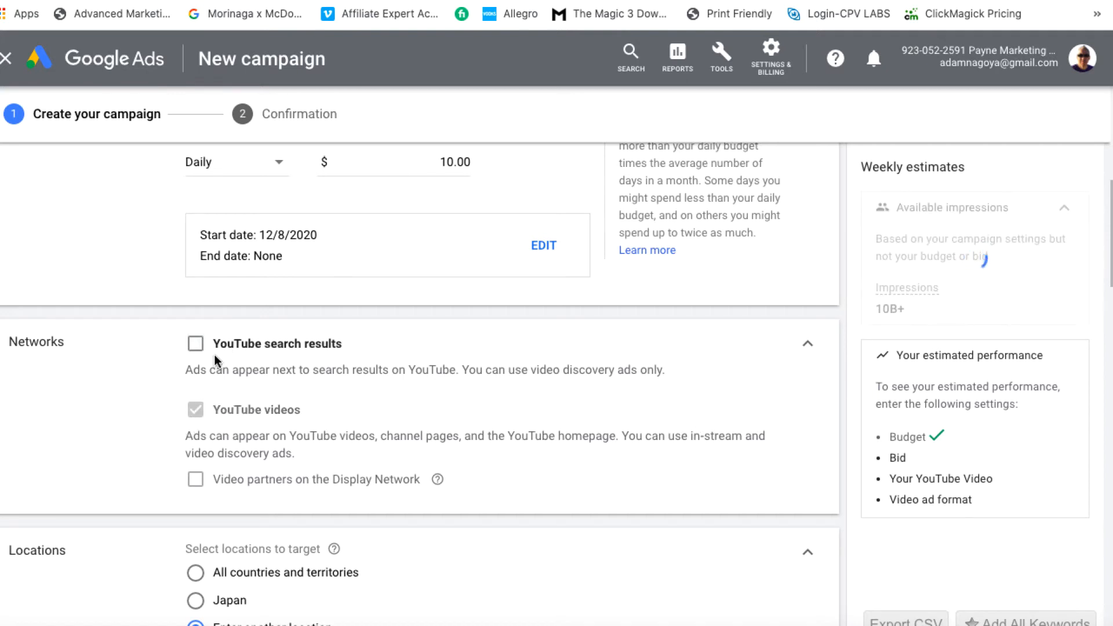
click(807, 347)
- In the additional settings, switch to specific device targeting and deselect TV screens, tablets and computers
scroll(784, 475, down, 10)
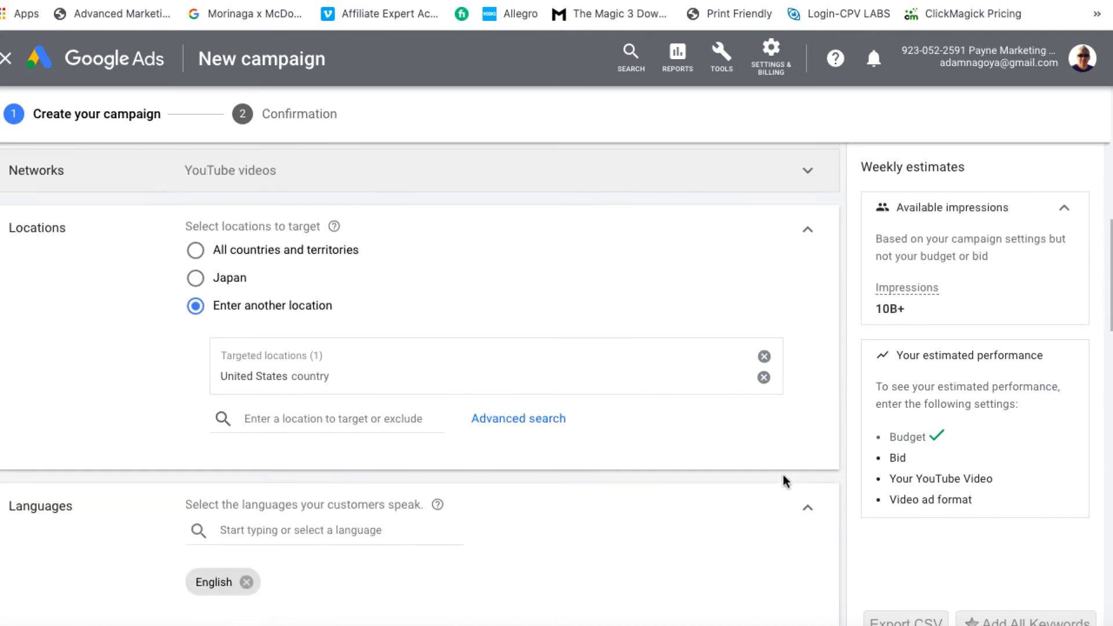
scroll(786, 483, down, 3)
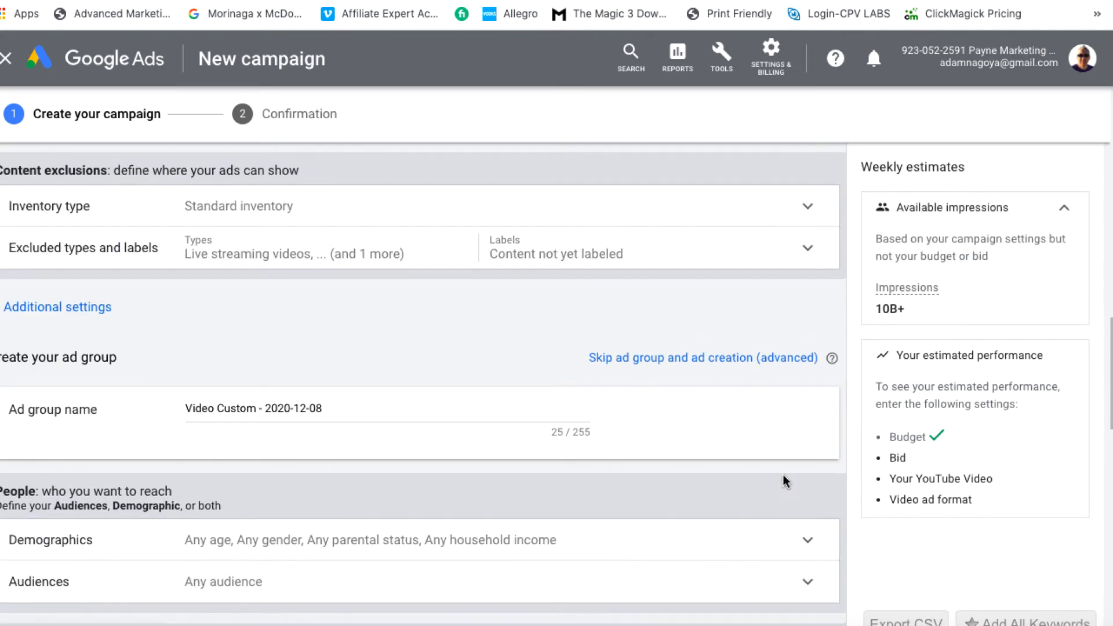
click(130, 320)
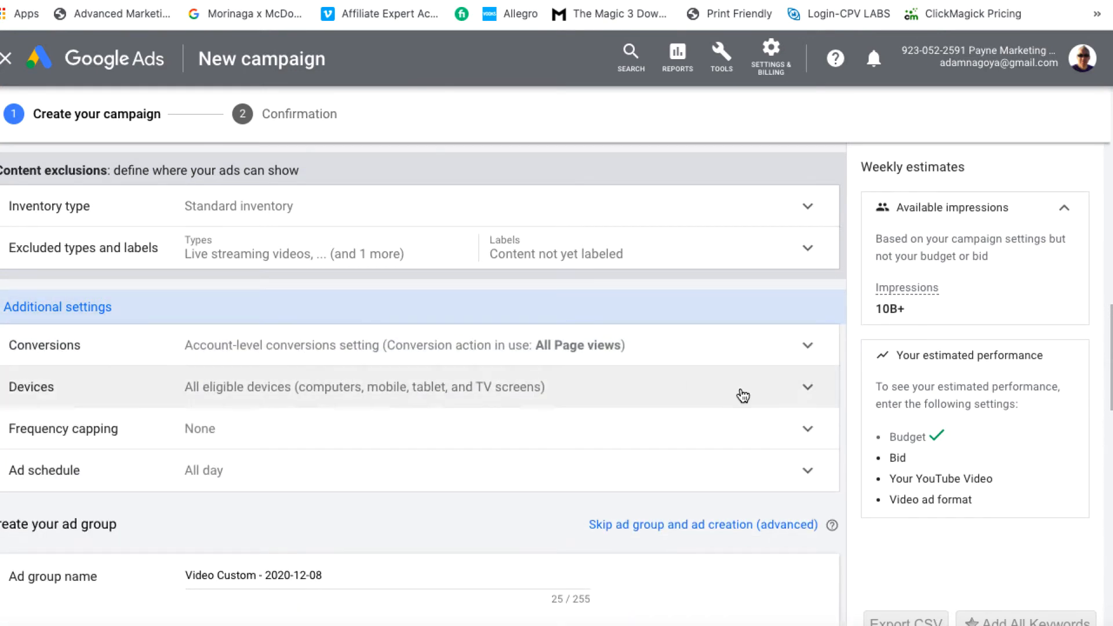
click(807, 388)
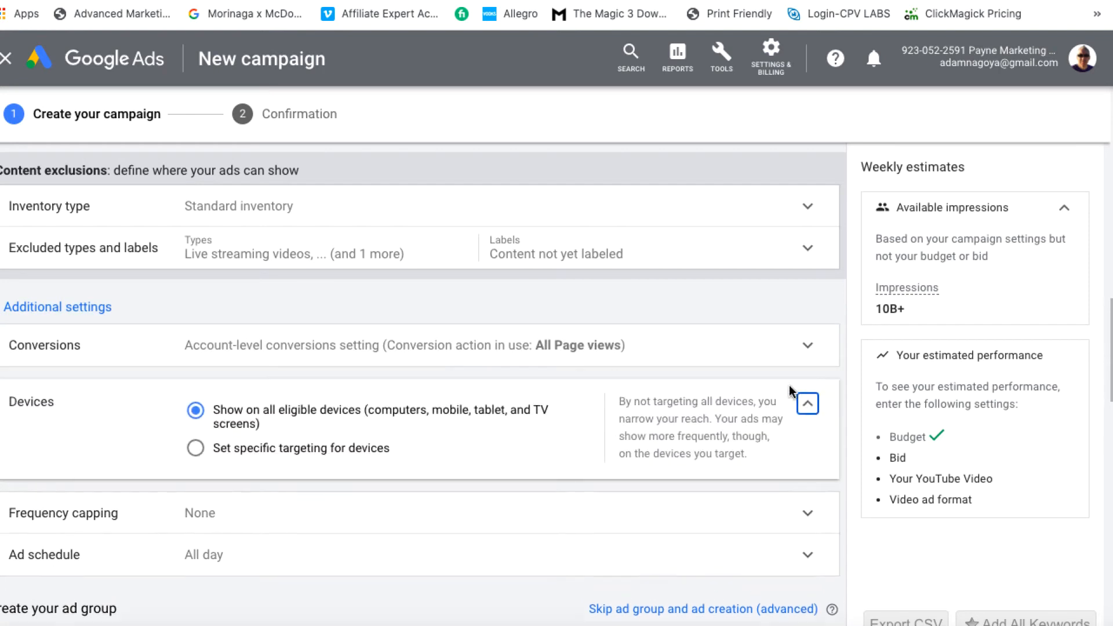
click(196, 452)
scroll(256, 490, down, 1)
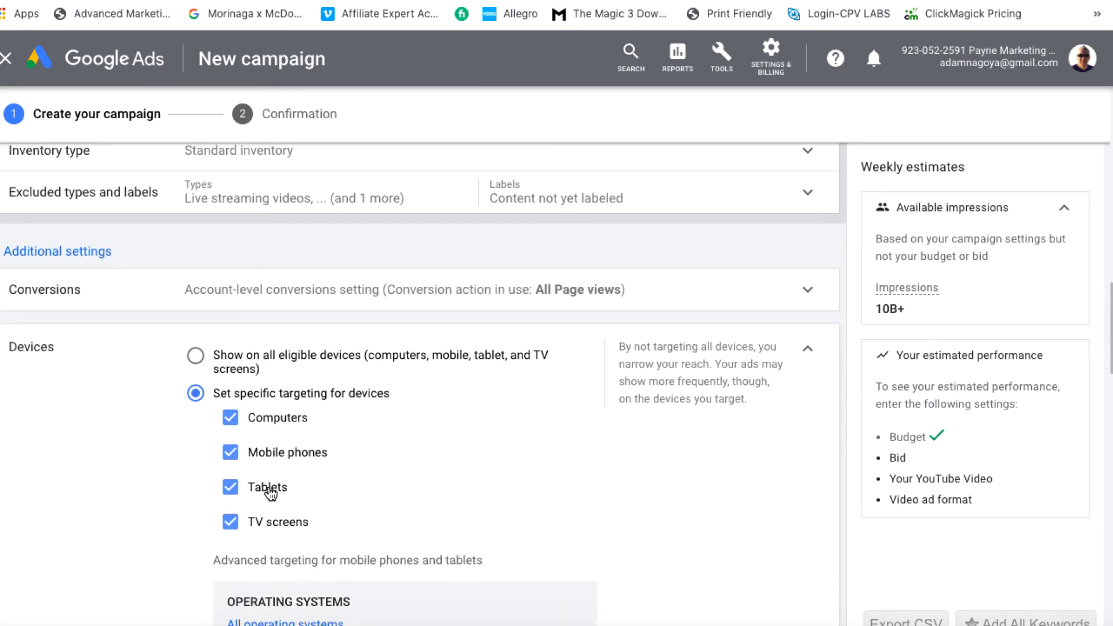
click(232, 526)
click(232, 490)
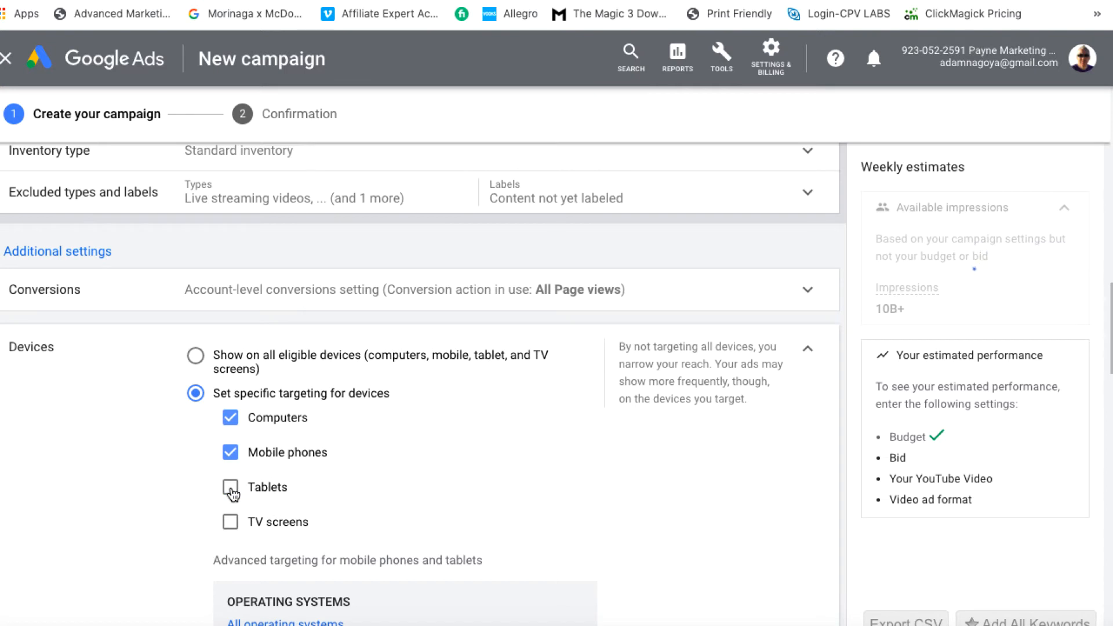
click(231, 420)
click(809, 351)
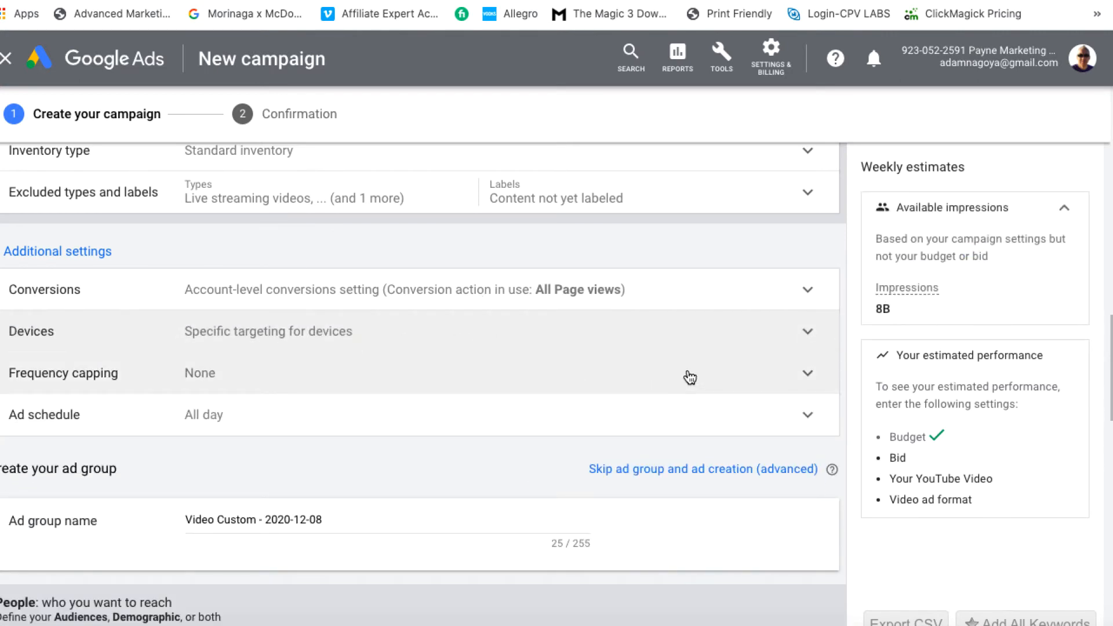
- Rename the ad group as "placements - lose belly fat"
scroll(690, 377, down, 4)
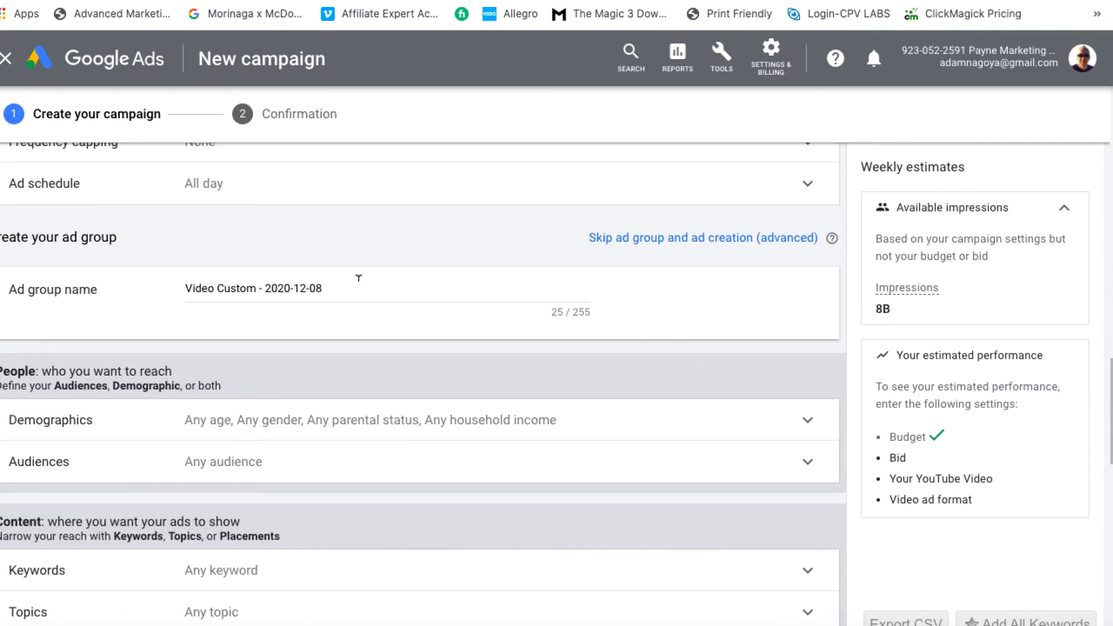
drag(350, 280, 186, 277)
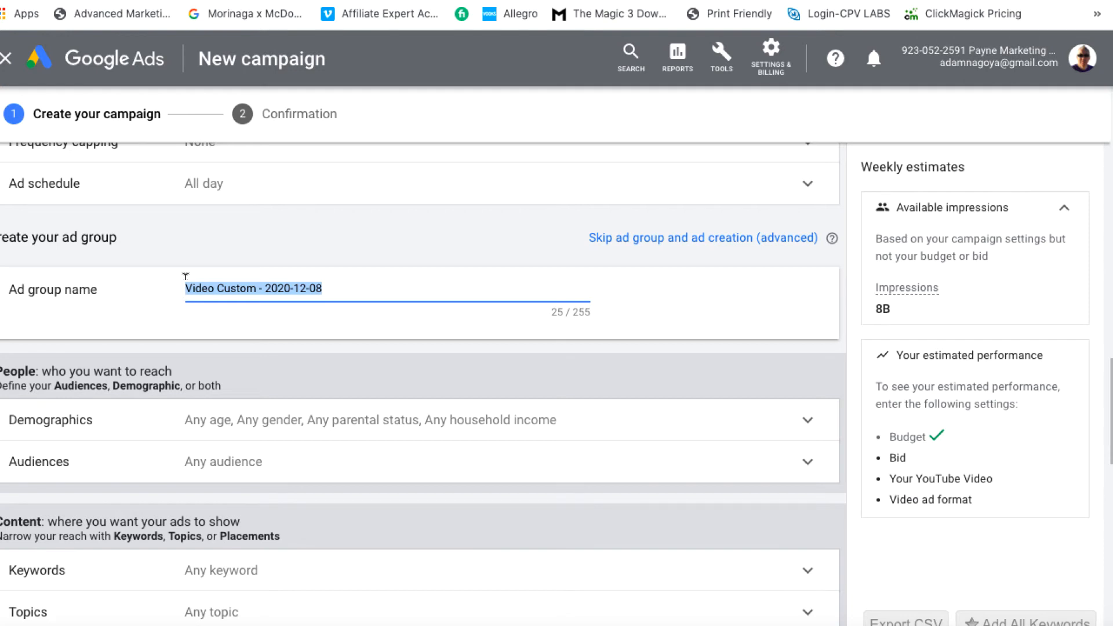
text(placements )
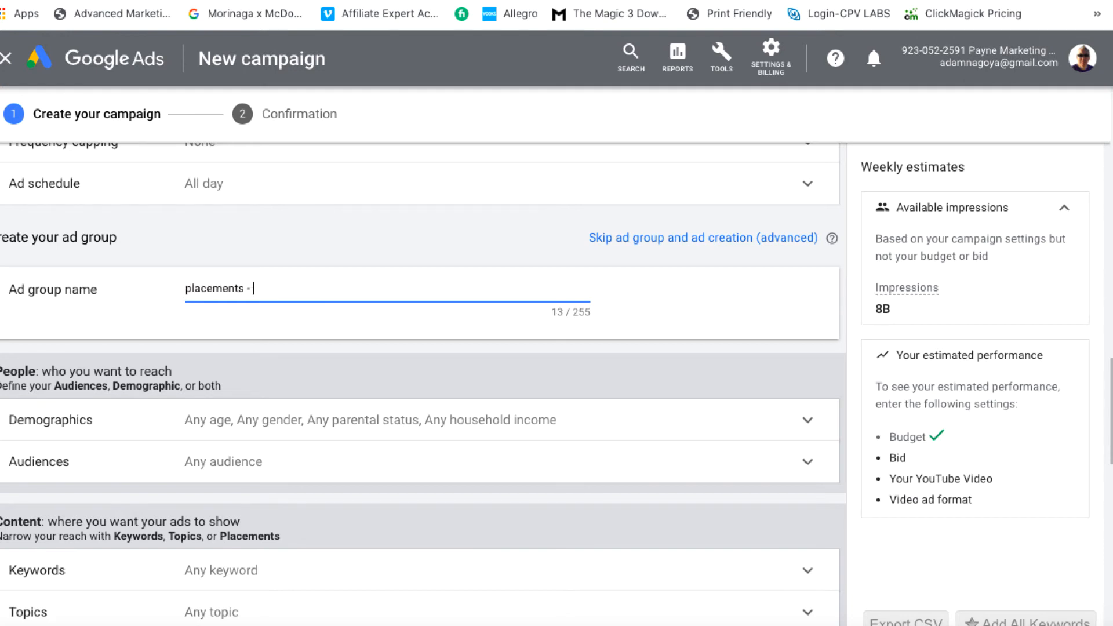
text(- lose n)
key(BackSpace)
text(belly fat)
- Exclude males, ages 18 - 24 and 25 - 34, and the Lower 50% household income from the ad group's demographic targeting
scroll(214, 312, down, 1)
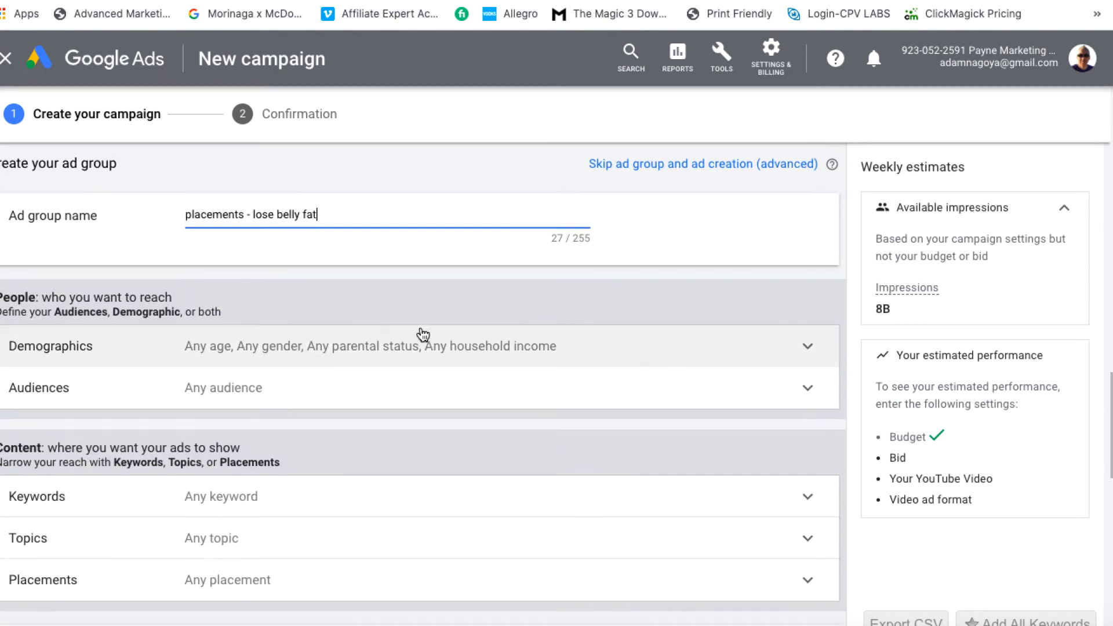
click(808, 347)
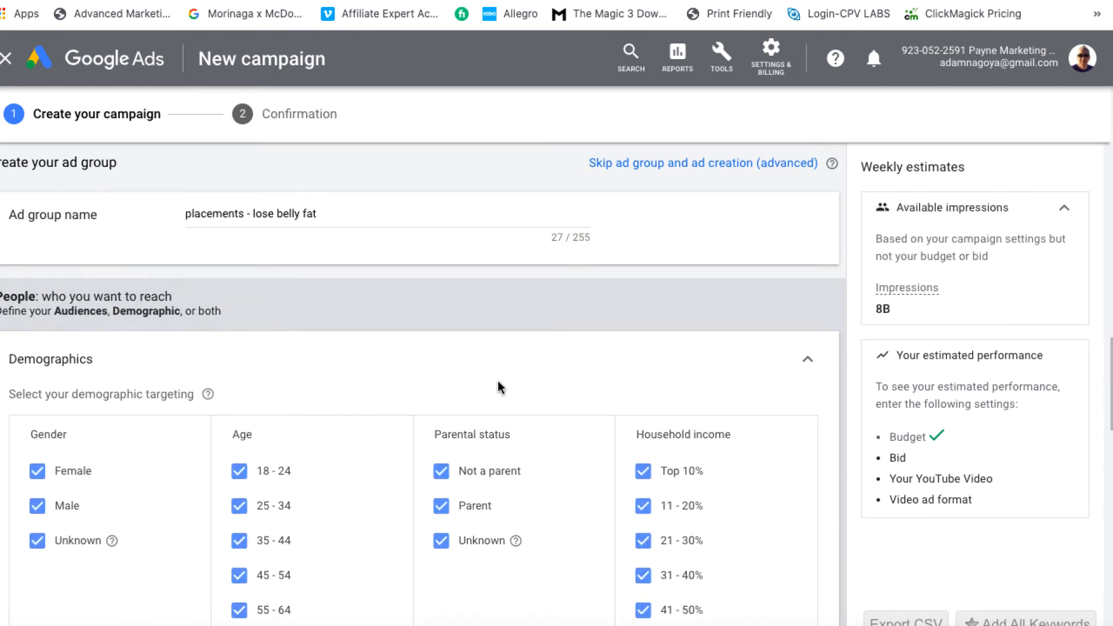
scroll(497, 380, down, 2)
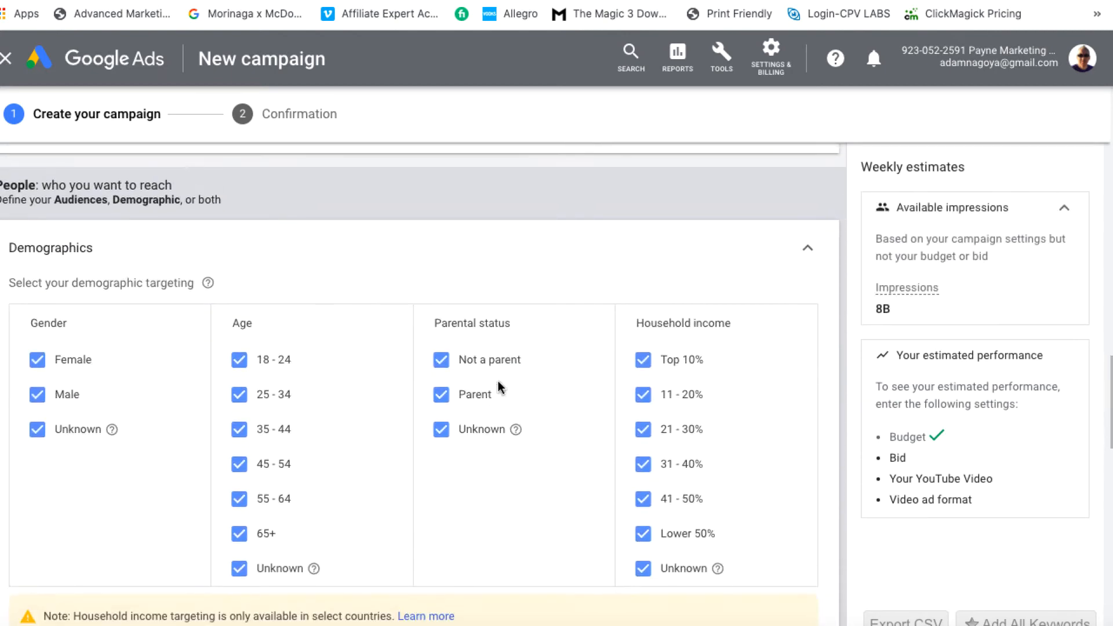
click(37, 395)
click(239, 360)
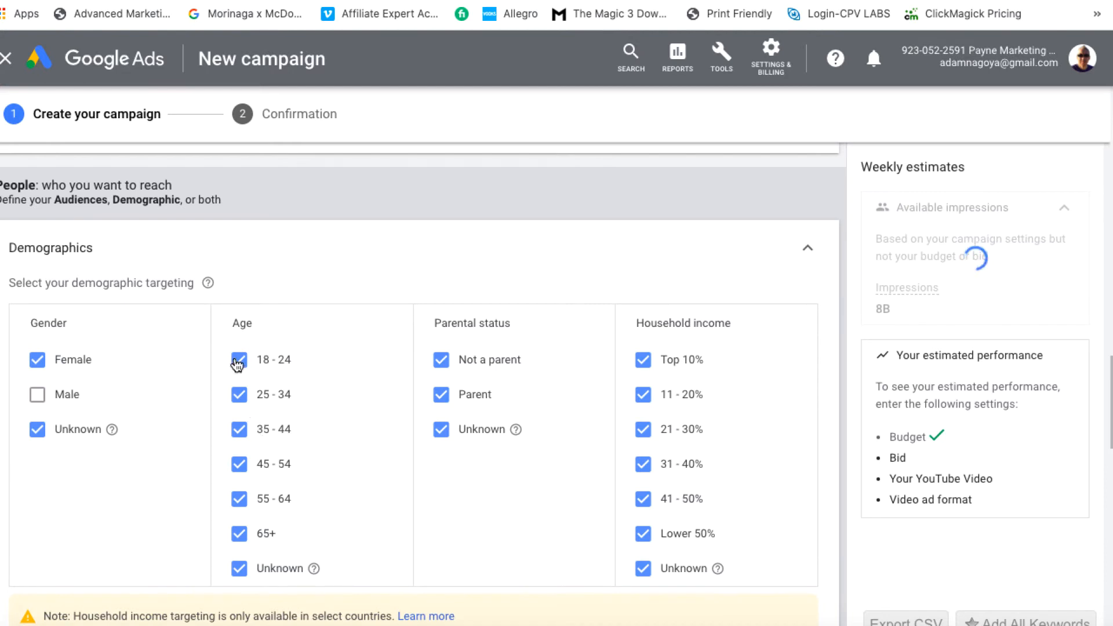
click(238, 395)
click(645, 538)
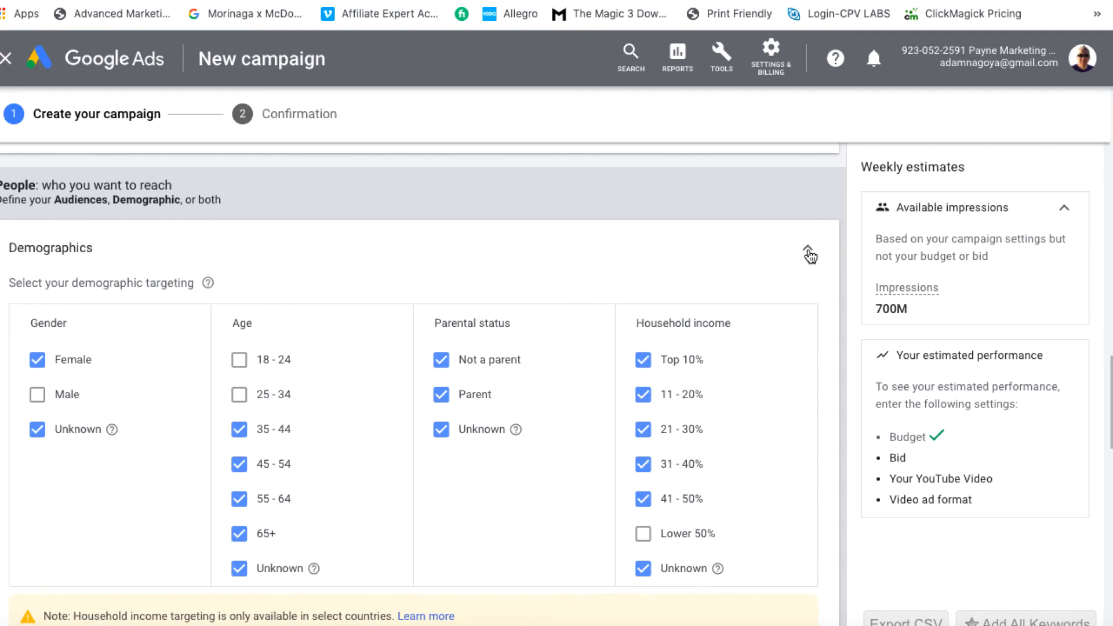
scroll(771, 464, down, 2)
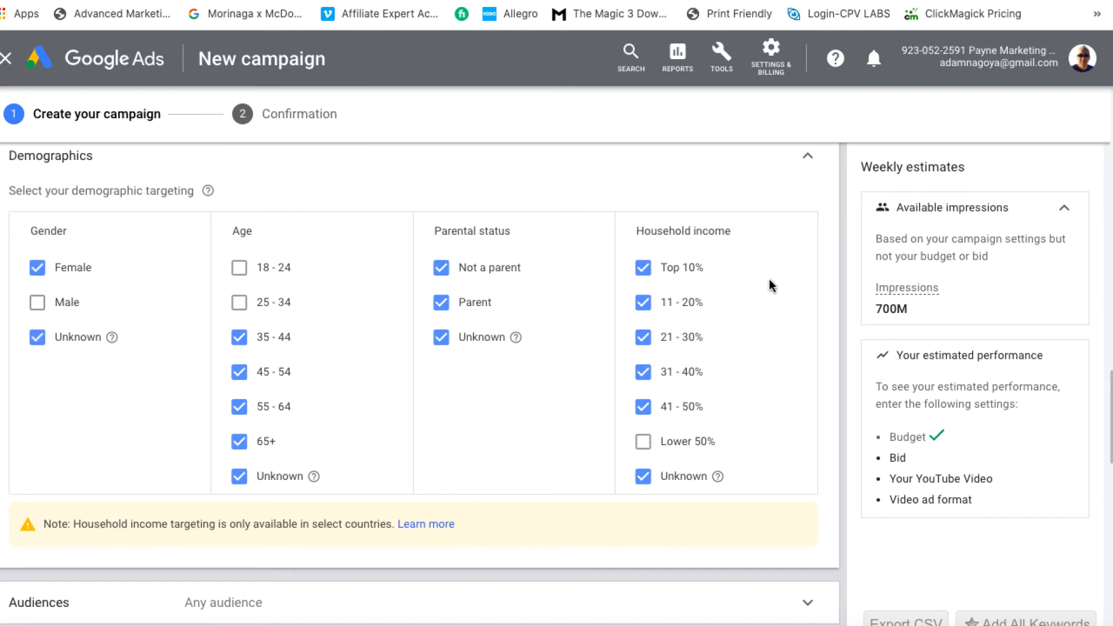
click(809, 156)
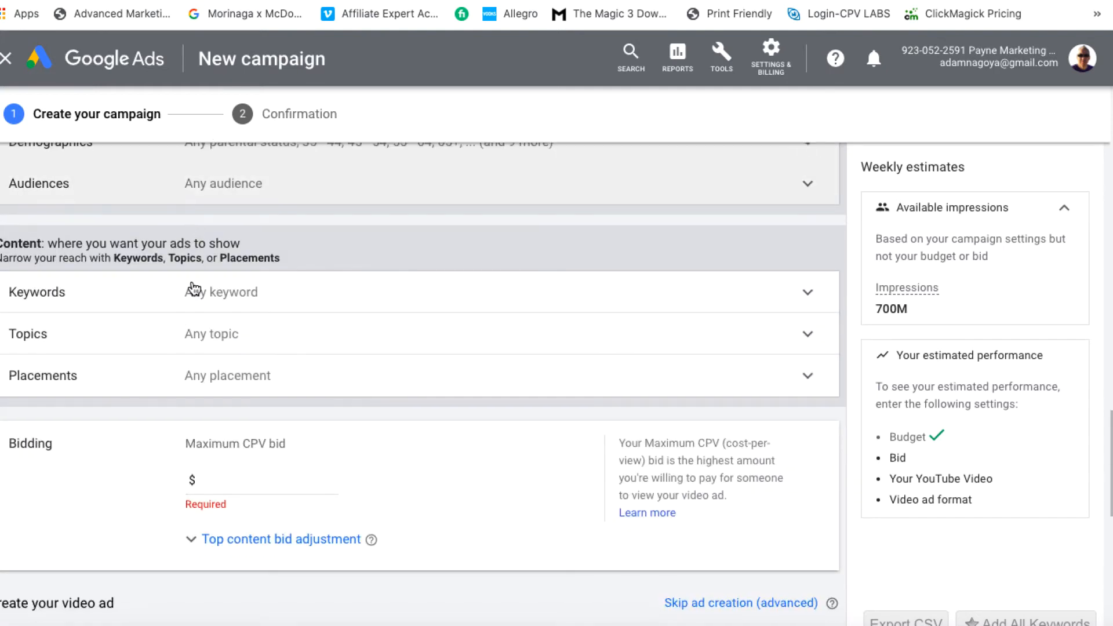
- Expand the ad group's placement targeting and search its YouTube videos category for "lose belly fat"
click(809, 377)
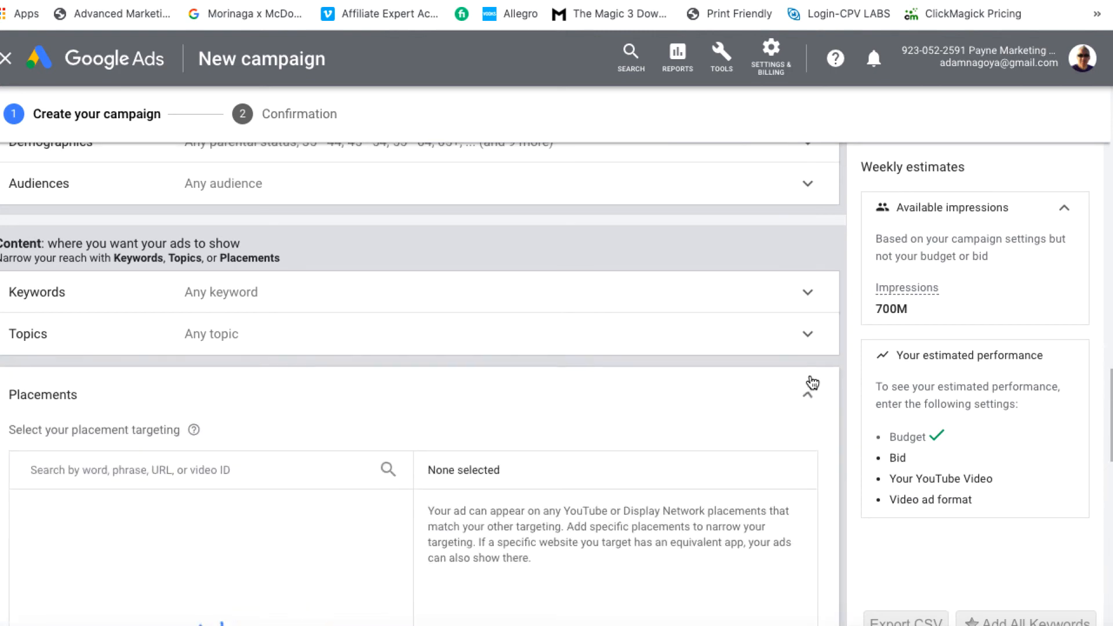
scroll(451, 418, down, 2)
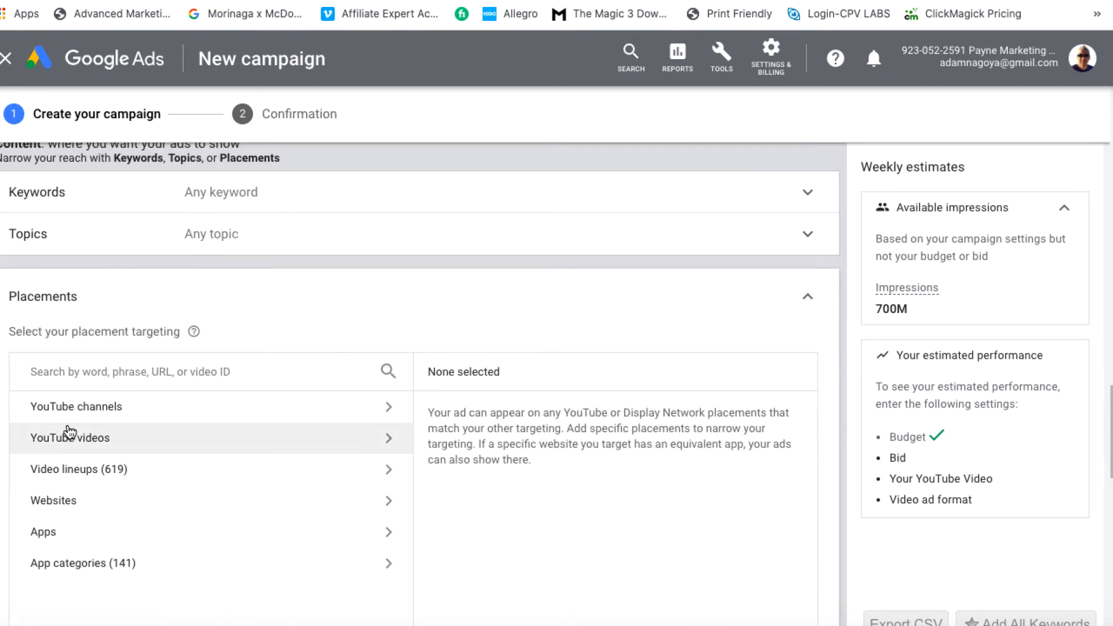
click(95, 440)
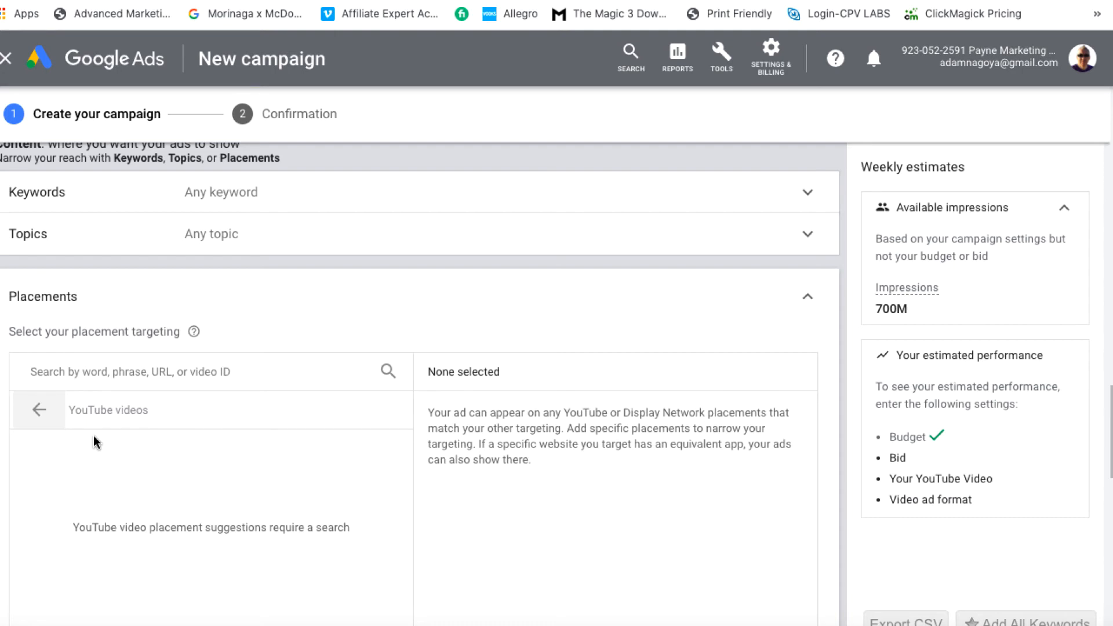
scroll(216, 414, up, 2)
scroll(325, 228, down, 1)
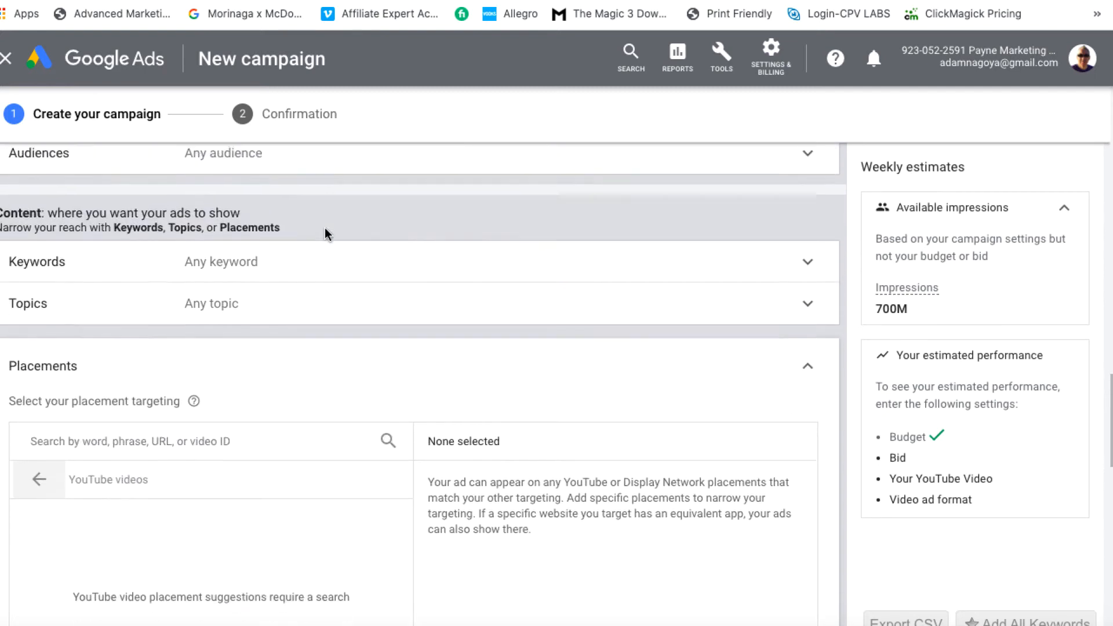
scroll(325, 232, down, 1)
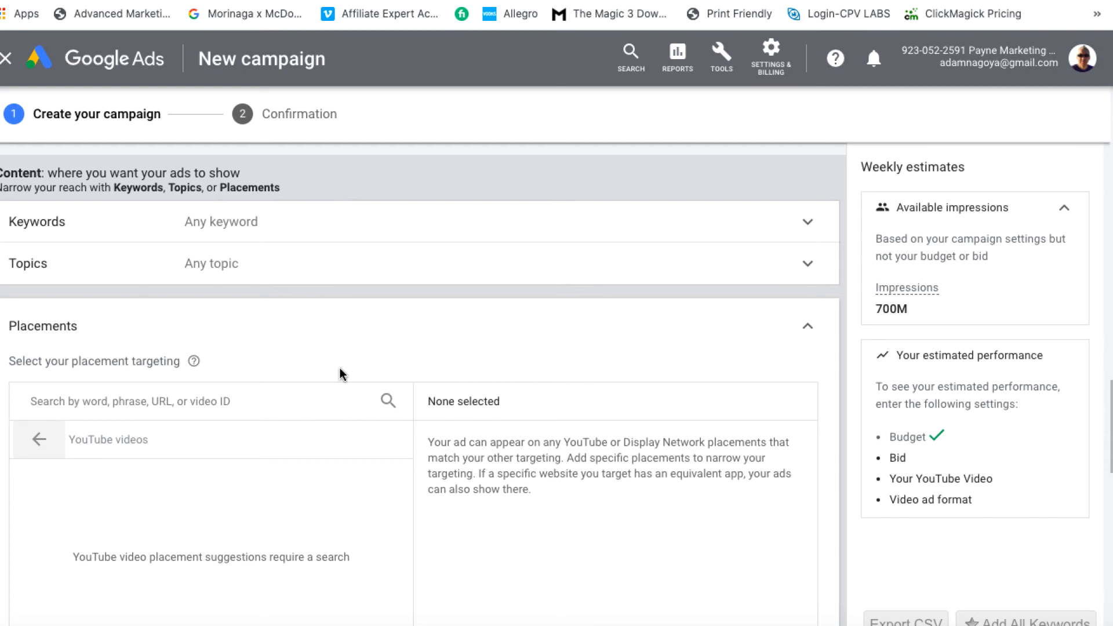
click(174, 400)
text(lose belly fat)
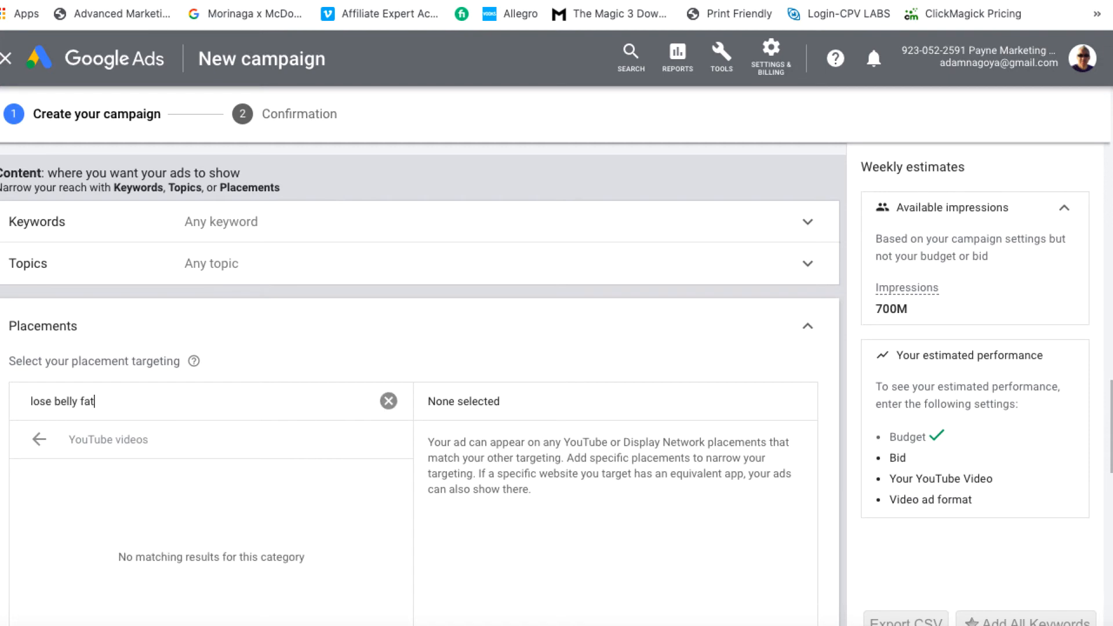
scroll(198, 452, down, 2)
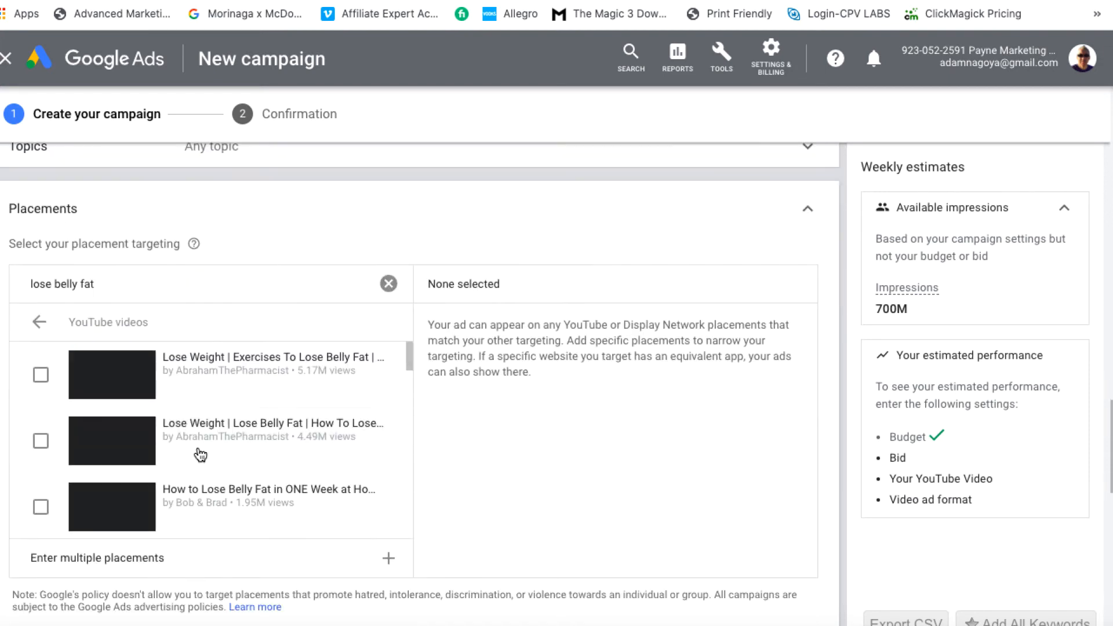
scroll(255, 480, up, 1)
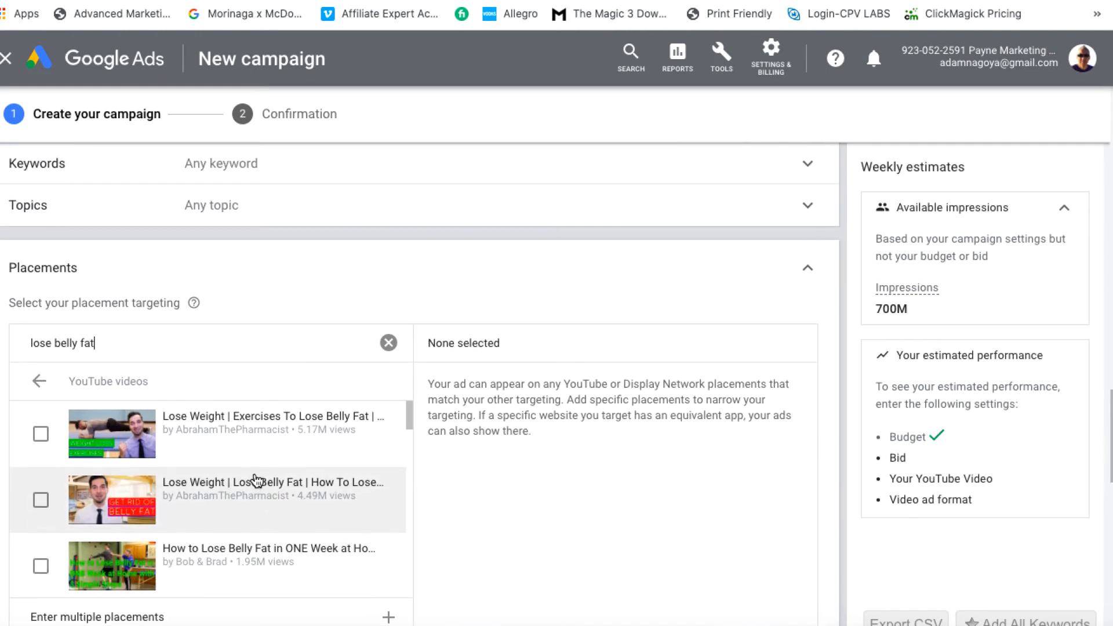
- Add the first 15 YouTube videos in the search results as placements, down to "6 Simple & Scientific Way To Lose Belly Fat in Hindi"
click(41, 433)
click(41, 500)
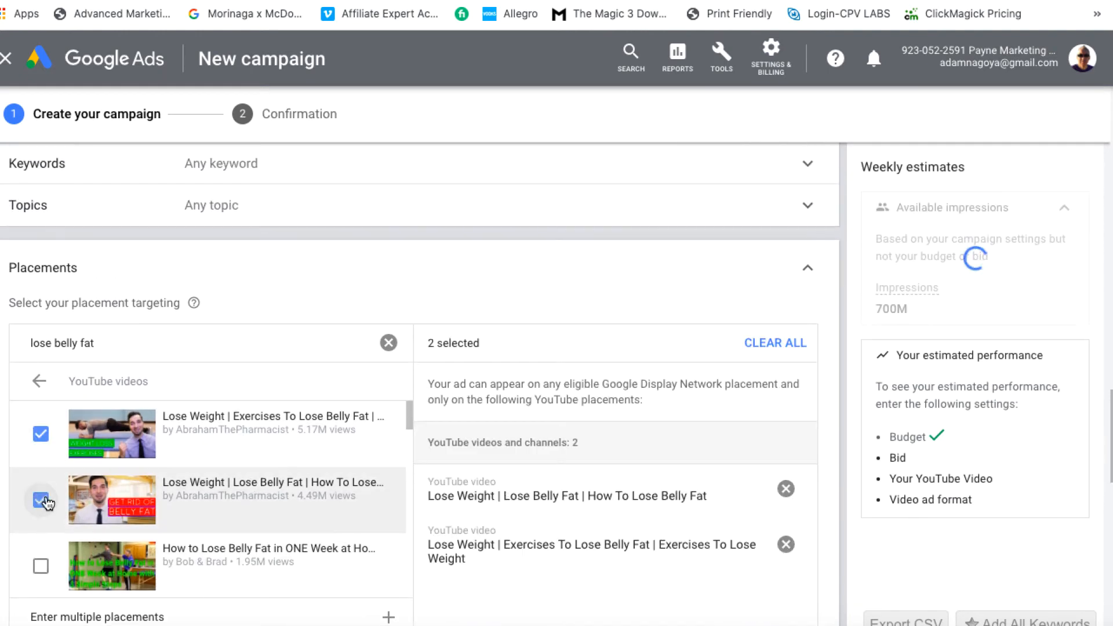
scroll(44, 510, down, 1)
click(39, 516)
scroll(40, 522, down, 1)
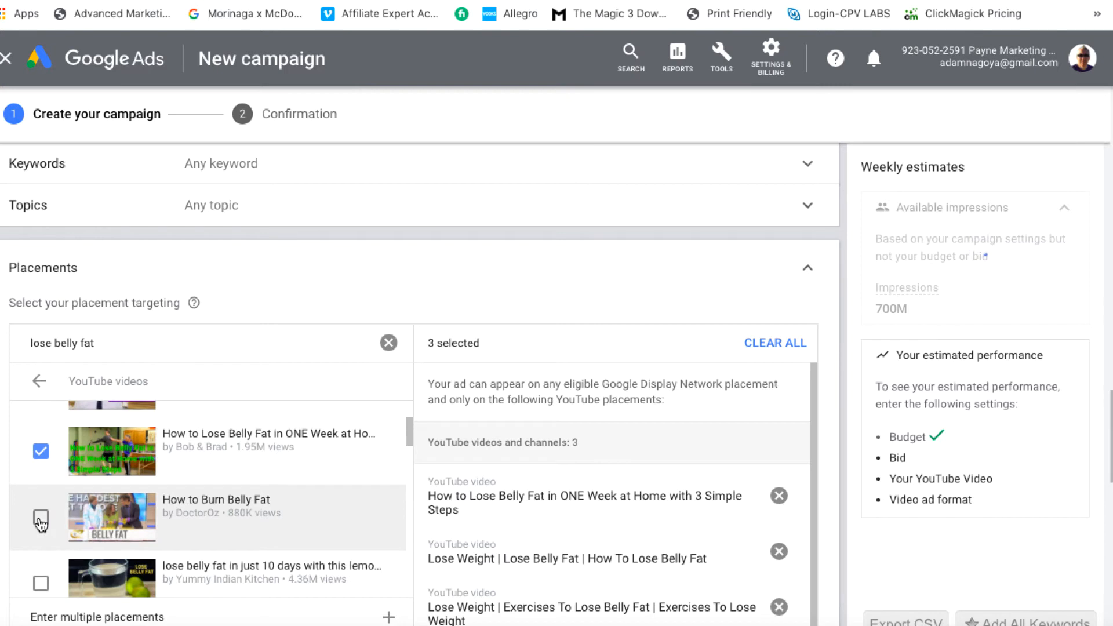
click(40, 522)
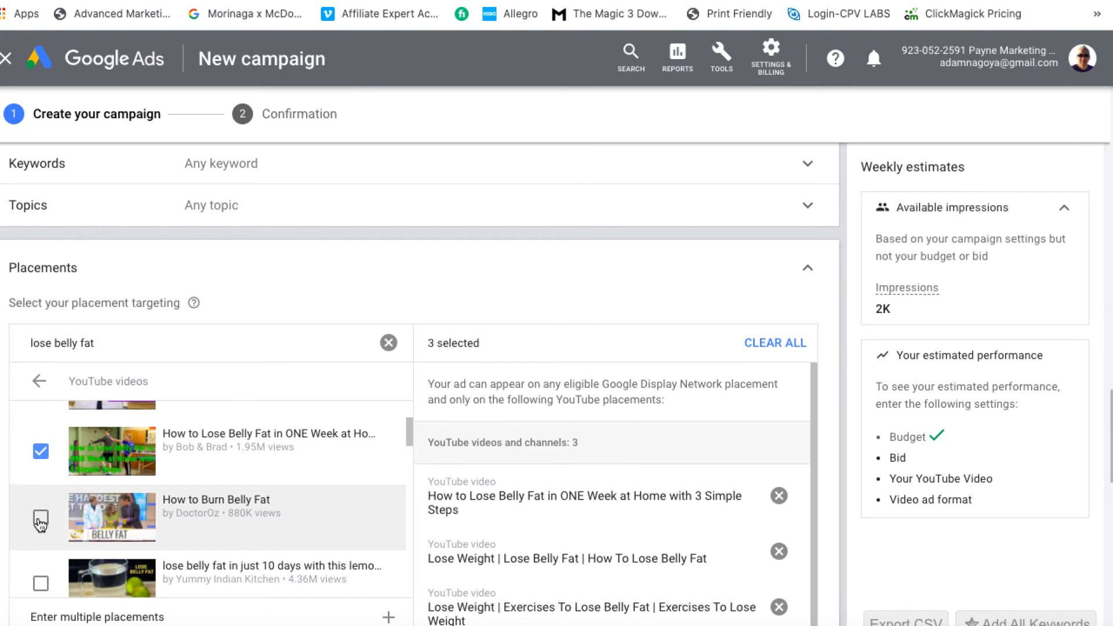
click(41, 583)
scroll(68, 549, down, 2)
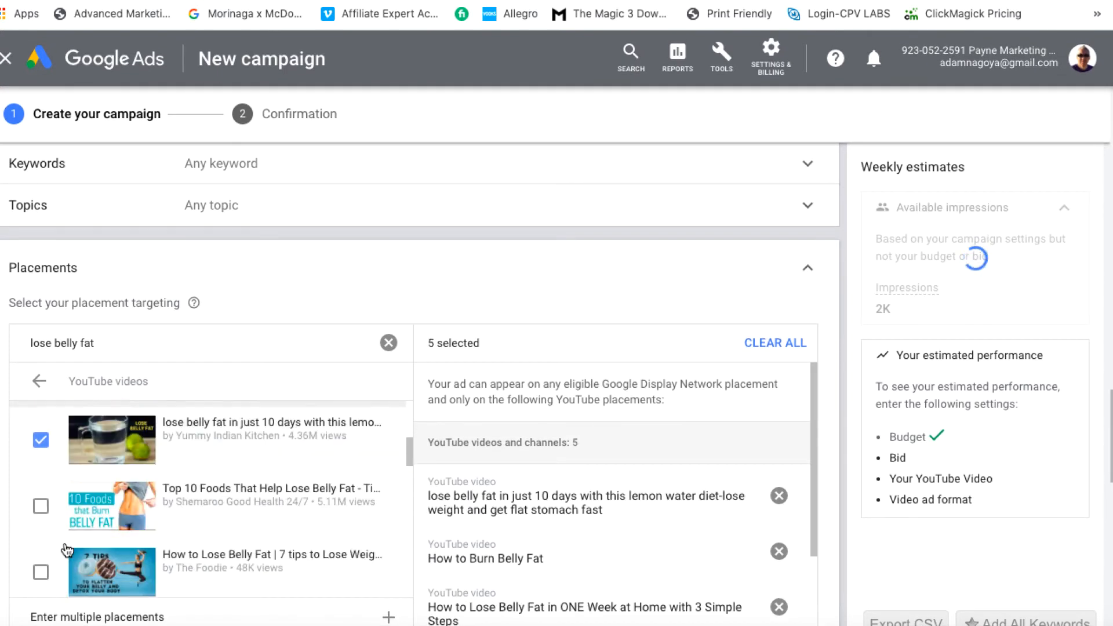
click(41, 509)
scroll(46, 515, down, 1)
click(41, 492)
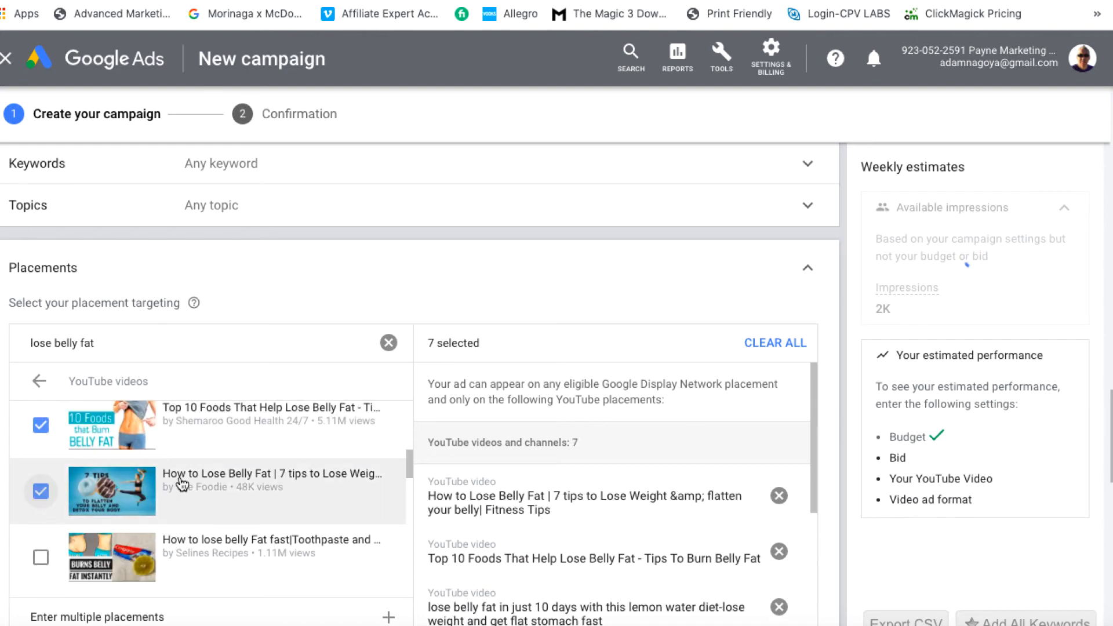
scroll(311, 497, down, 2)
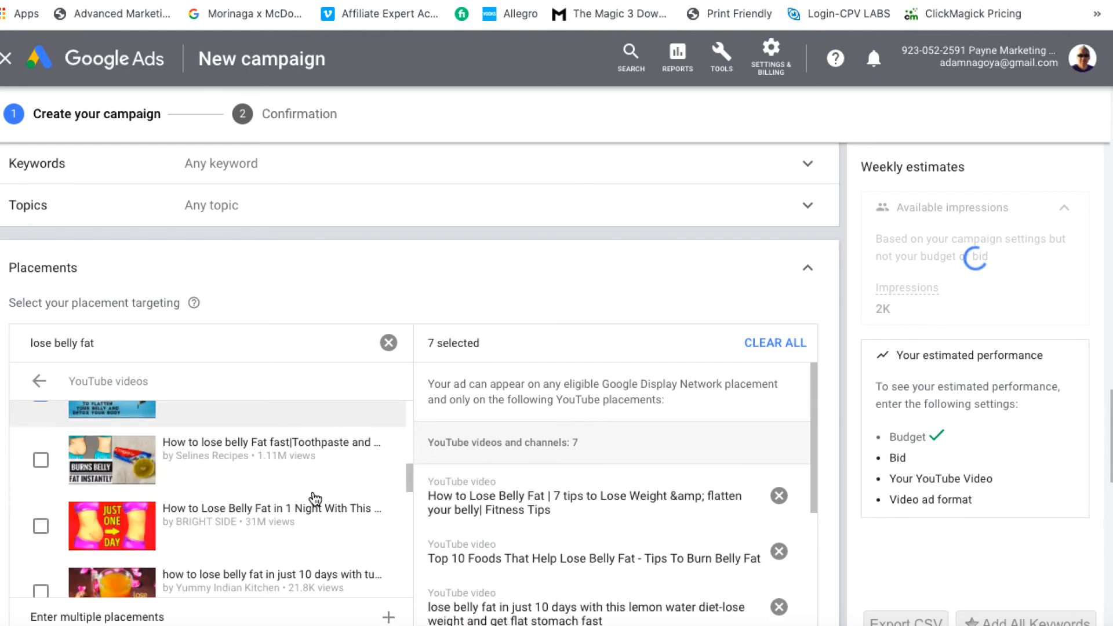
click(41, 519)
click(41, 453)
scroll(45, 452, up, 1)
scroll(44, 452, down, 3)
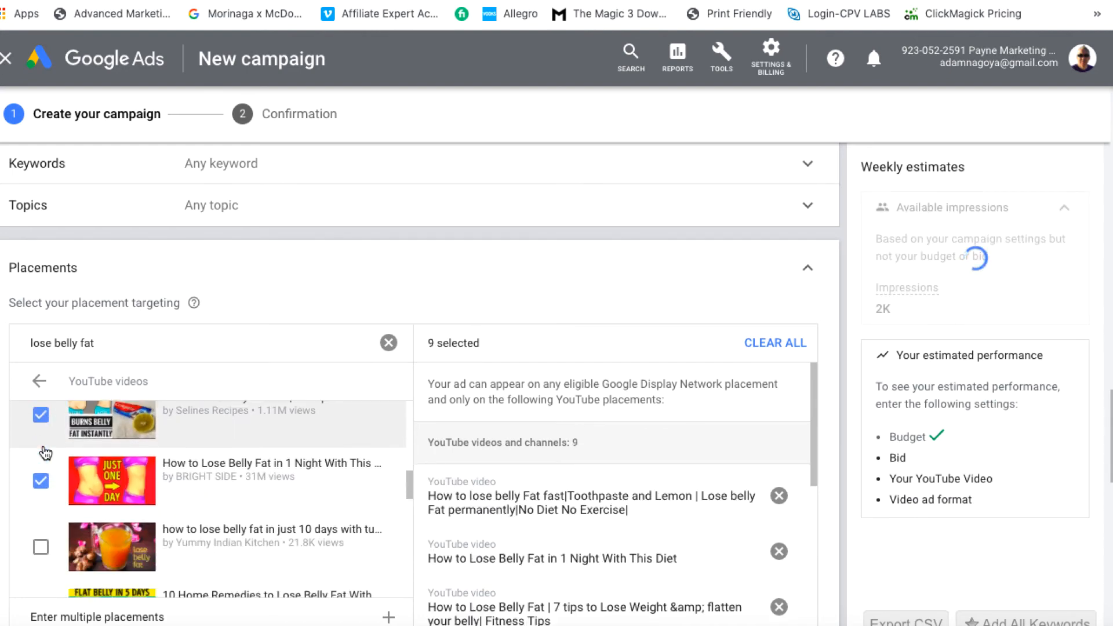
scroll(42, 453, up, 1)
click(42, 453)
click(42, 517)
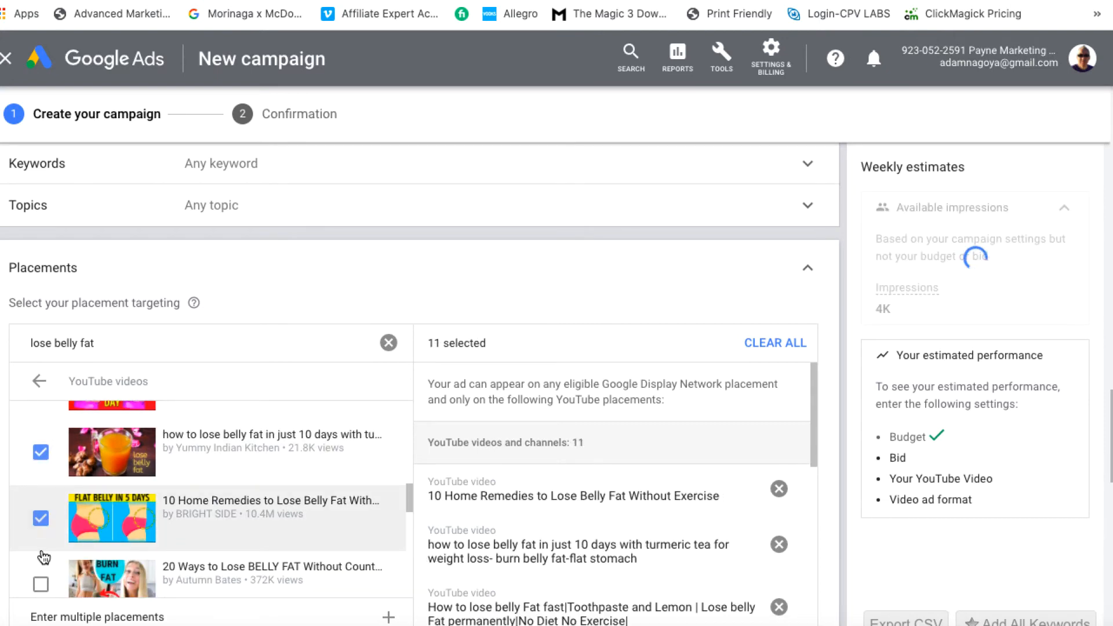
scroll(42, 518, down, 1)
click(42, 514)
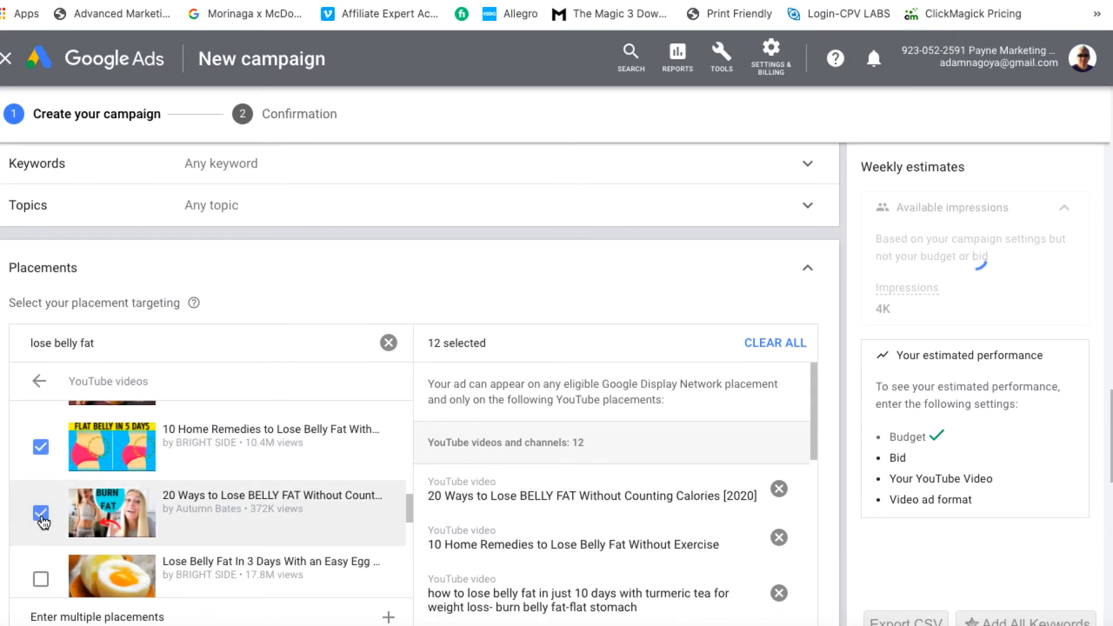
click(41, 577)
scroll(166, 535, down, 2)
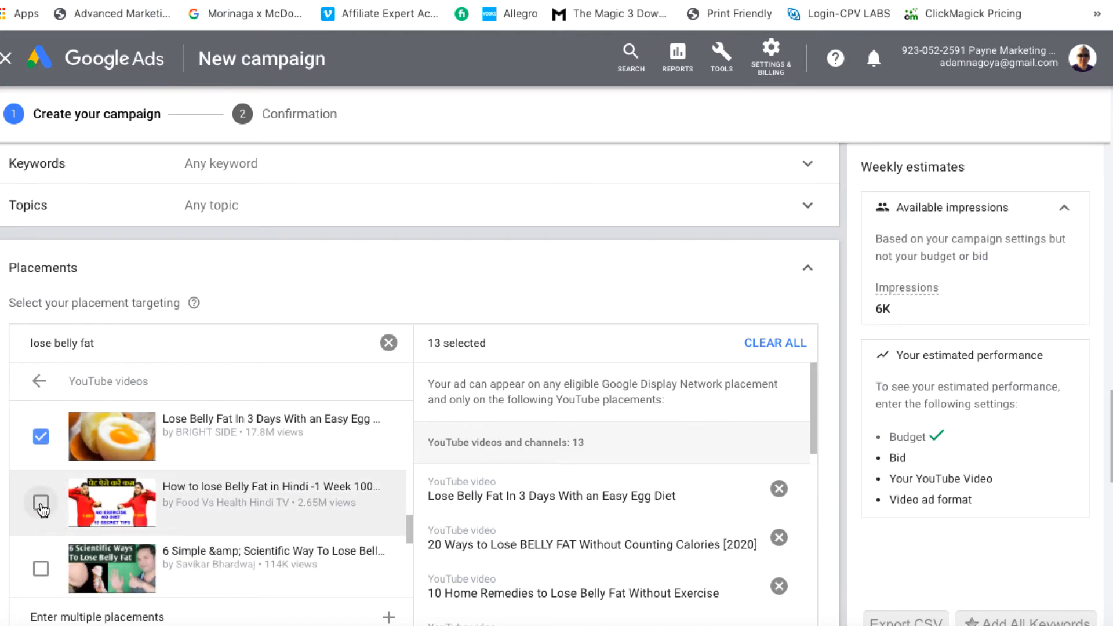
click(41, 503)
click(40, 569)
scroll(41, 568, down, 2)
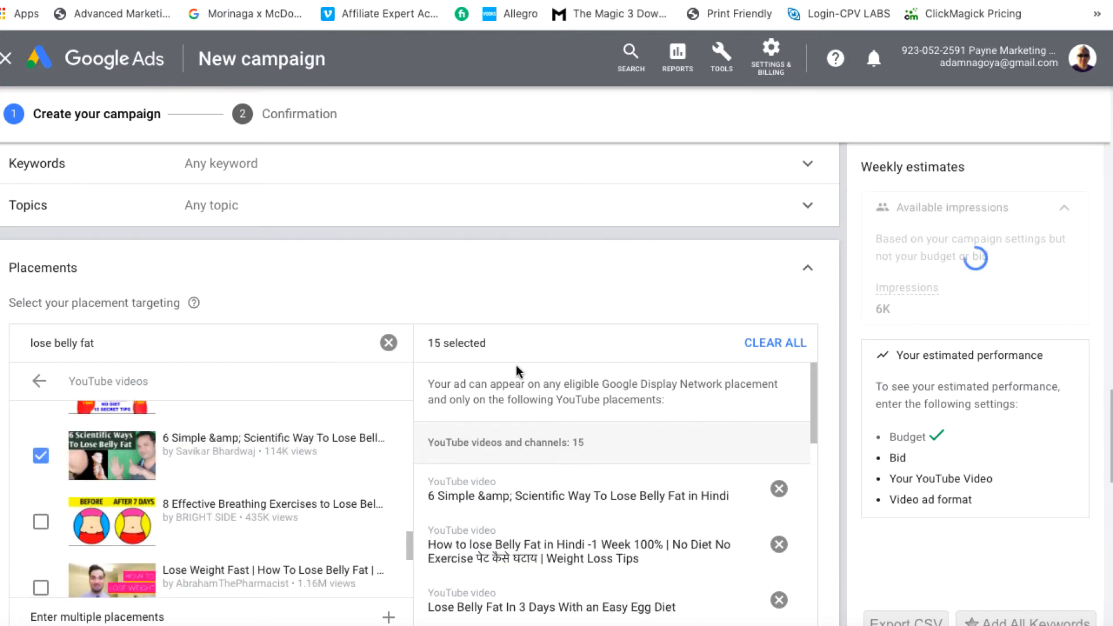
- Review the list of selected video placements and open the form for entering multiple placement URLs
scroll(517, 369, down, 6)
scroll(405, 329, down, 3)
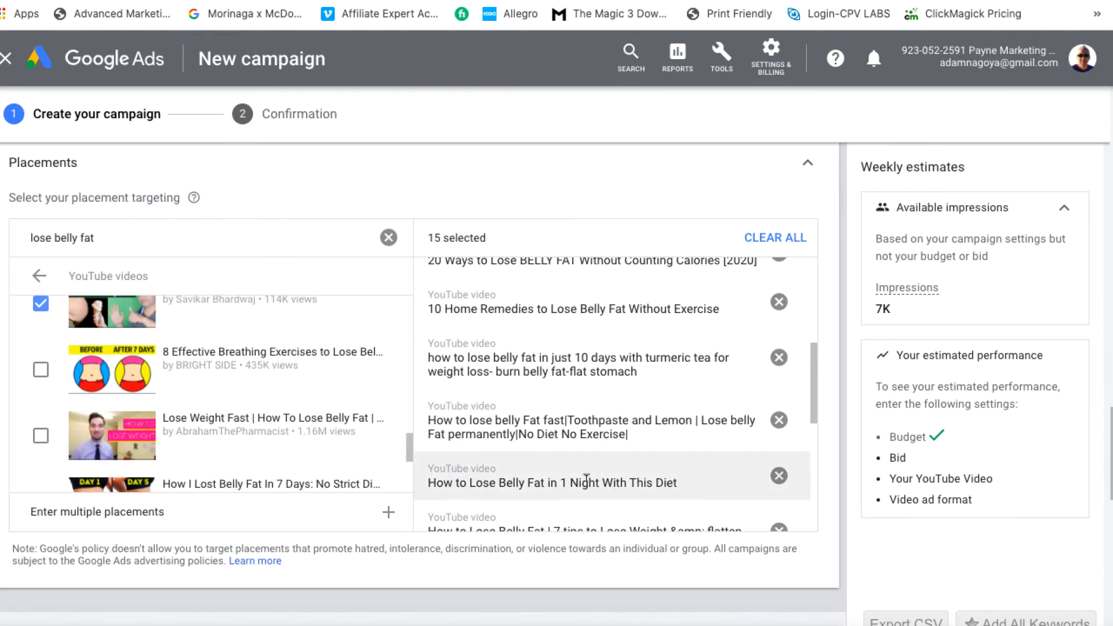
click(366, 513)
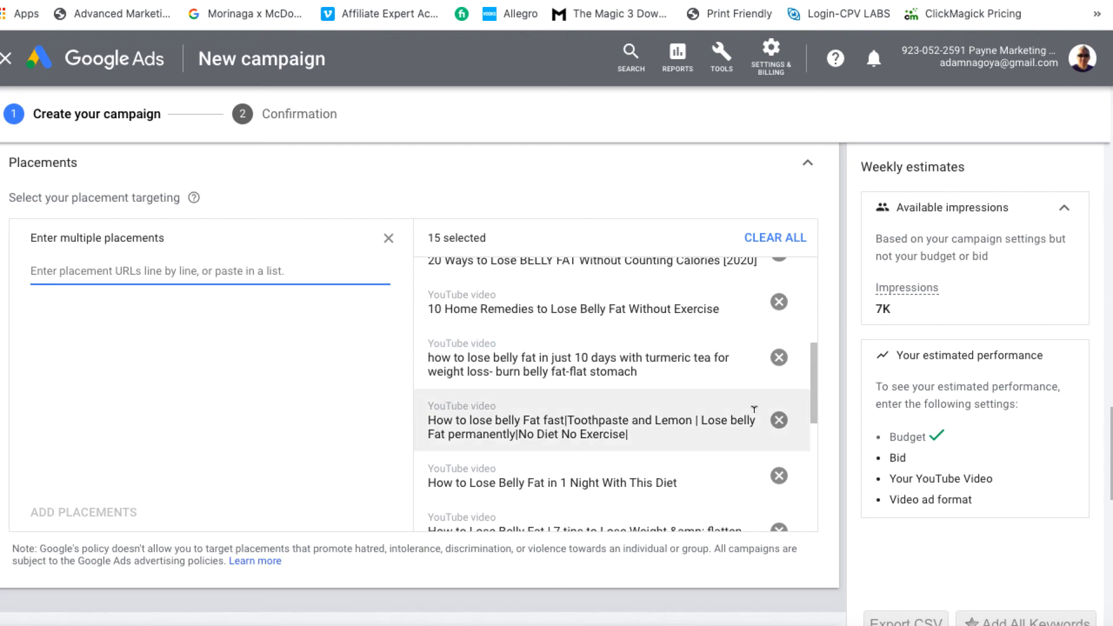
- Set the ad group's maximum CPV bid to $0.10
scroll(754, 409, down, 3)
scroll(848, 575, down, 5)
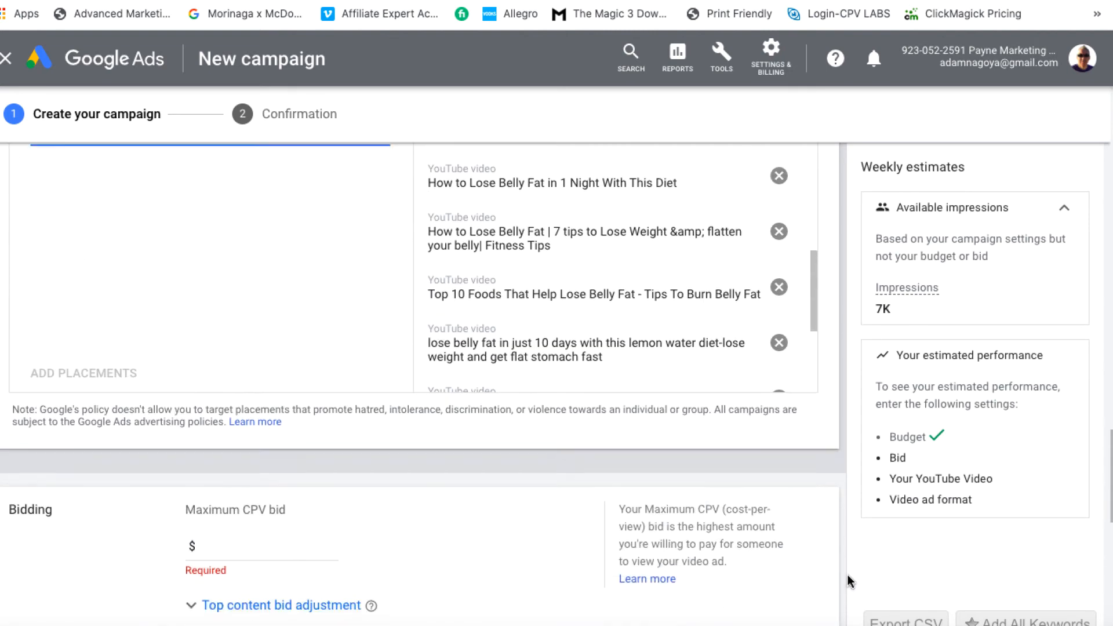
scroll(848, 576, down, 1)
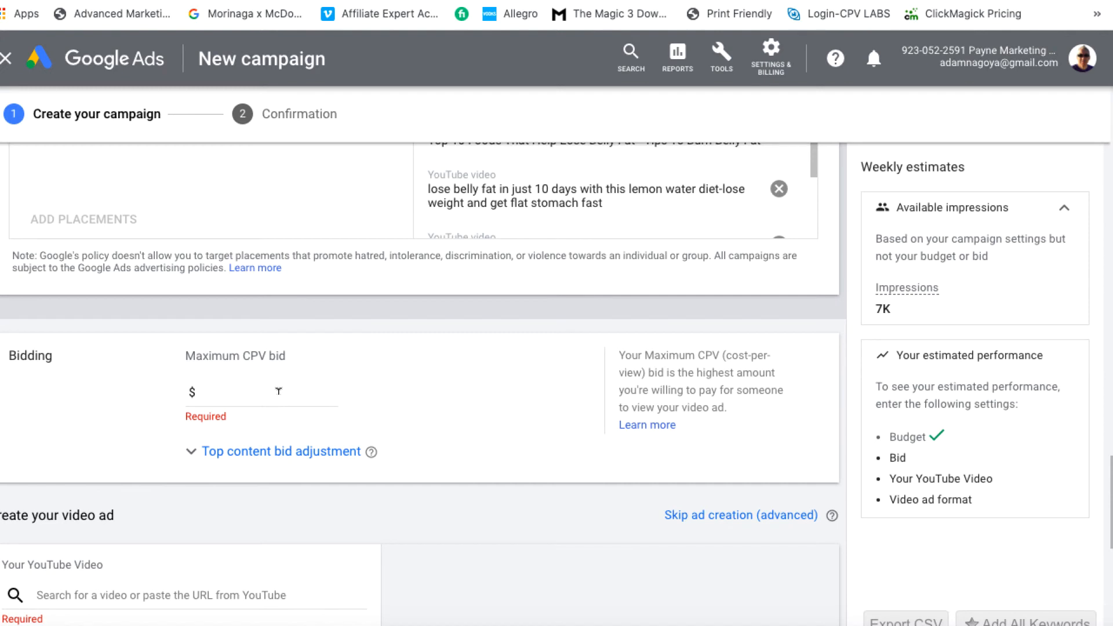
text(0.10)
- Use the YouTube video "How to Lose Belly Fat in ONE Week at Home with 3 Simple Steps" for the ad, with the skippable in-stream format
scroll(389, 452, down, 2)
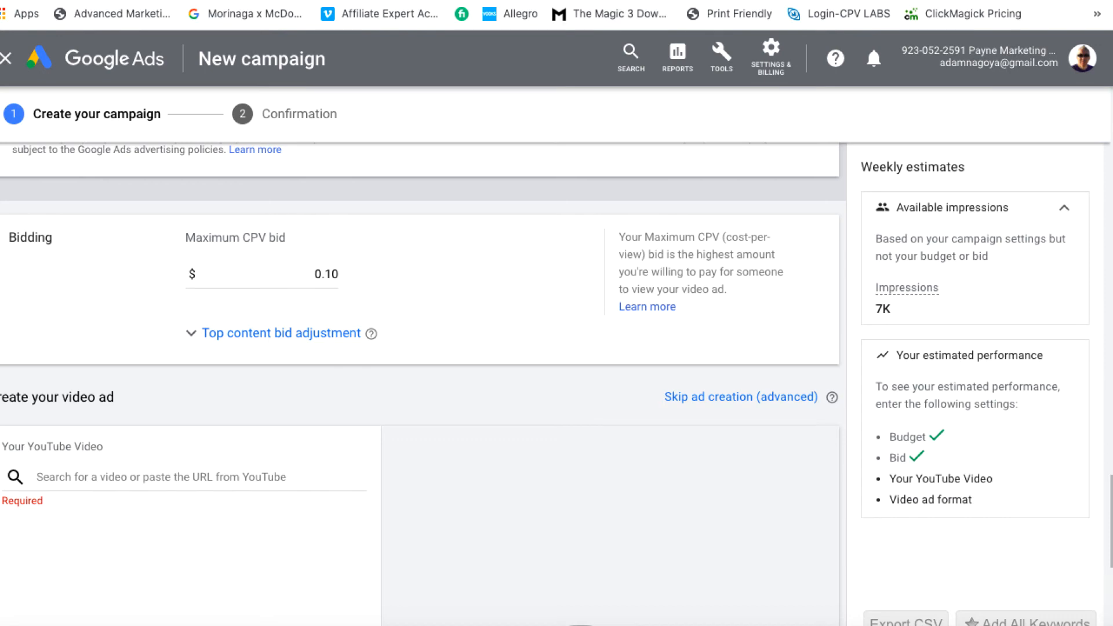
click(400, 1)
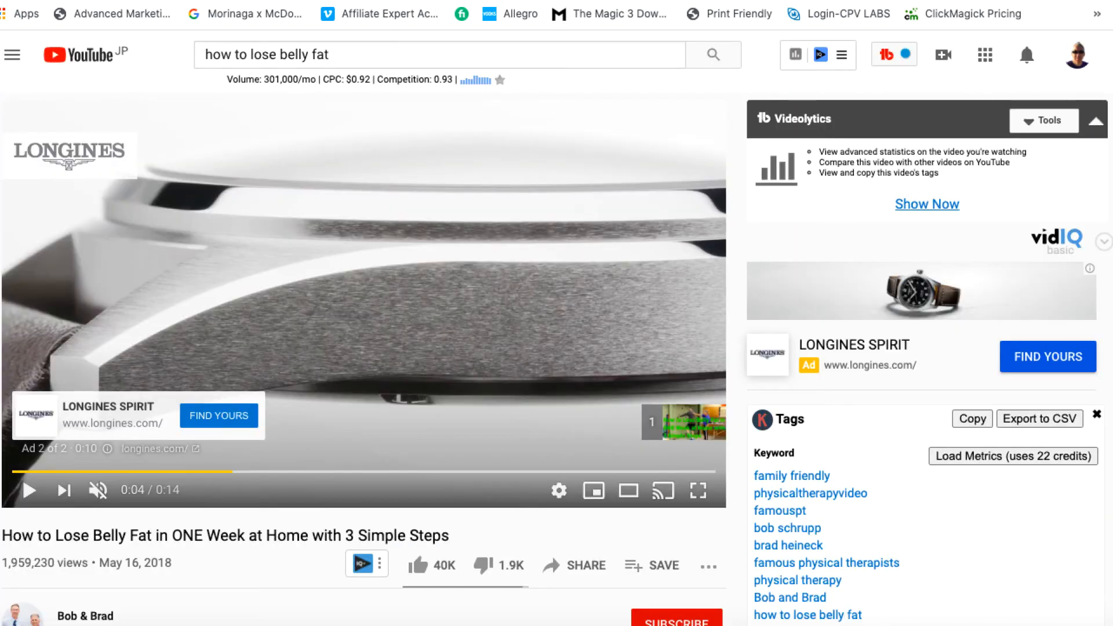
key(ctrl+shift+Tab)
click(172, 477)
text(https://www.youtube.com/watch?v=dlUi12b0KYw)
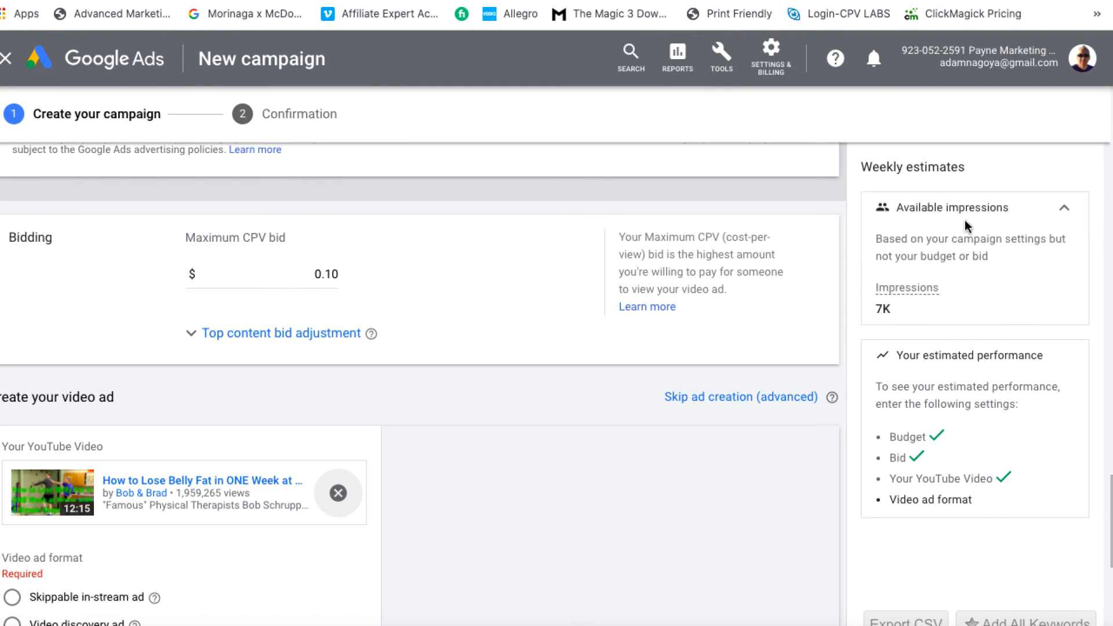
scroll(765, 442, down, 3)
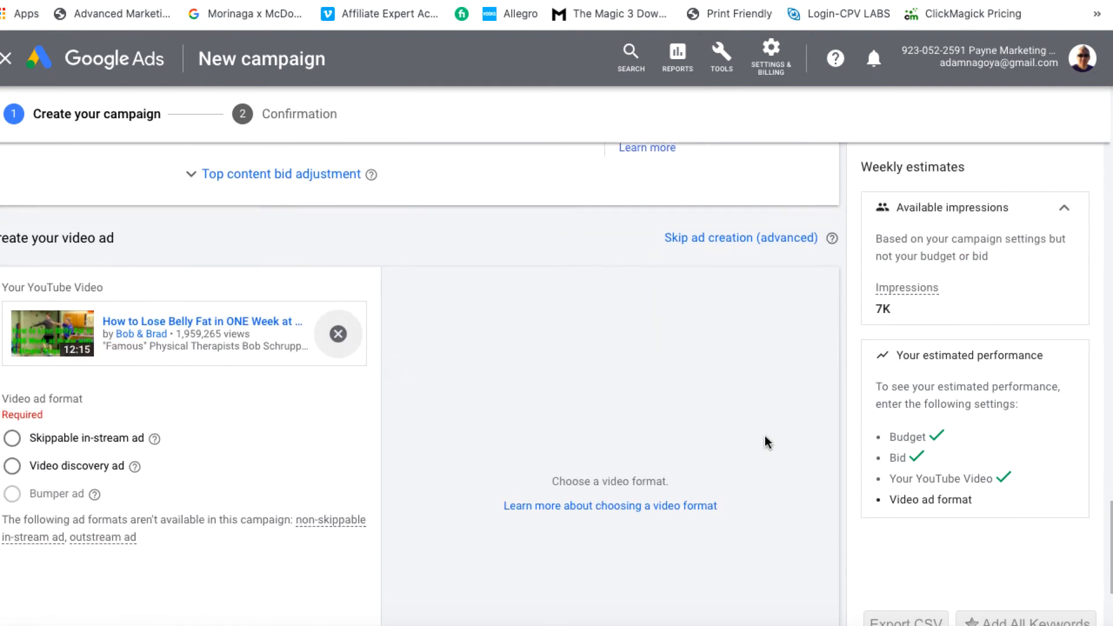
click(14, 433)
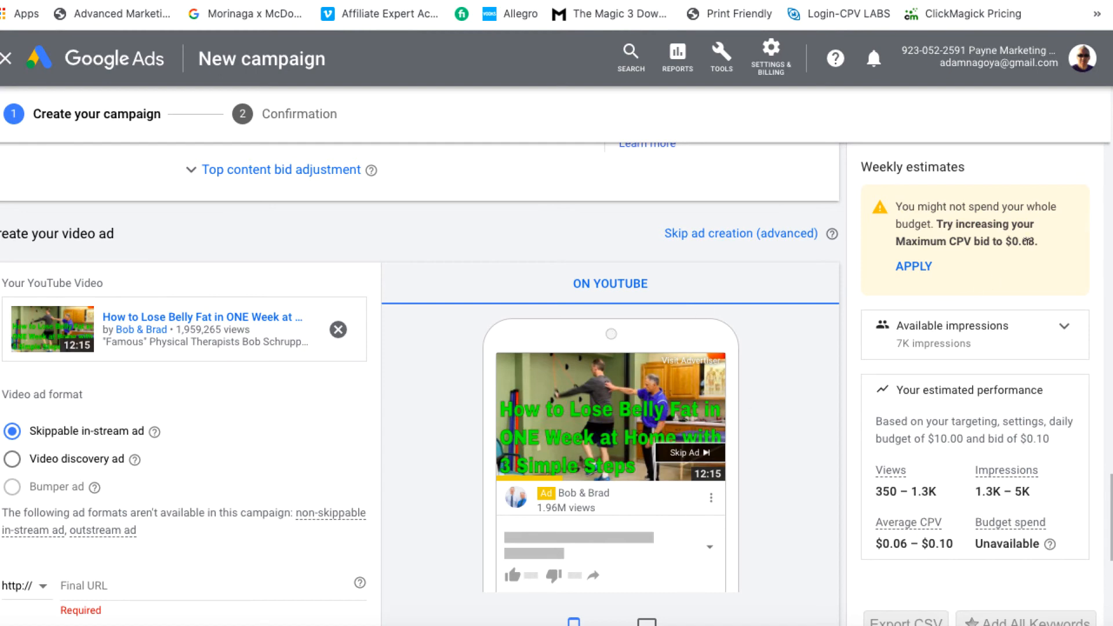
- Raise the maximum CPV bid to $0.70 and check the estimated average CPV
scroll(628, 266, up, 4)
click(333, 315)
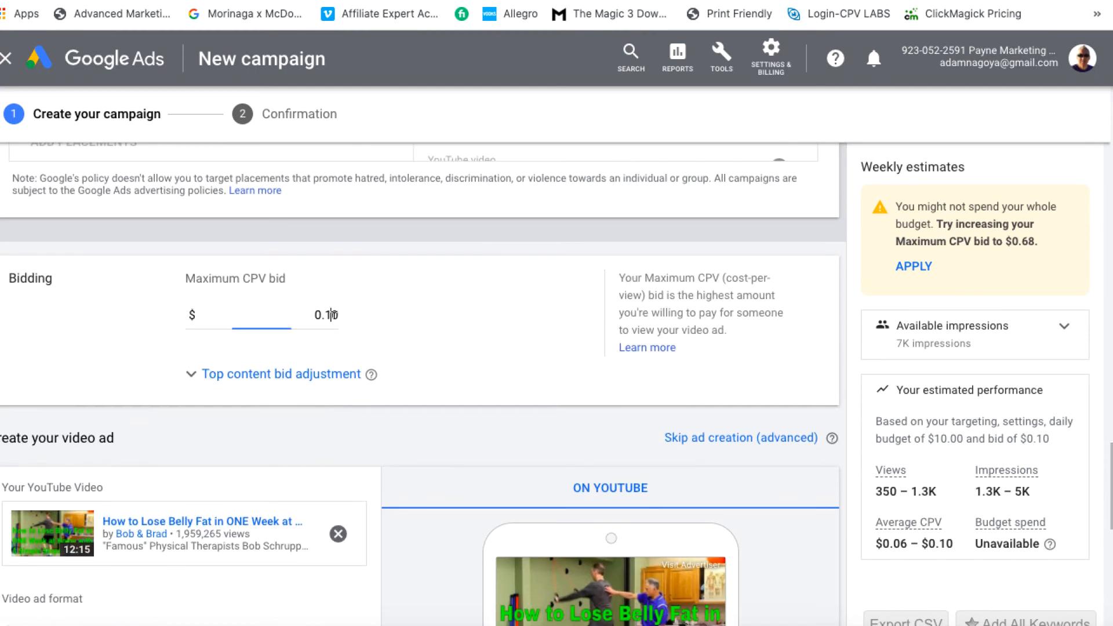
key(BackSpace)
text(7)
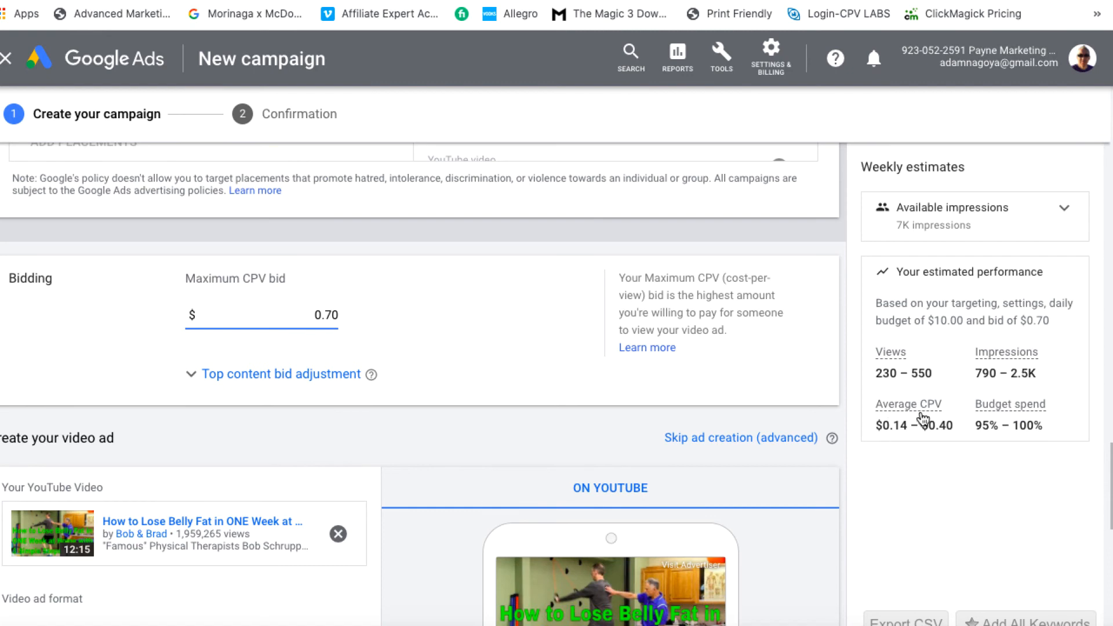
mouse_move(903, 424)
scroll(500, 406, down, 7)
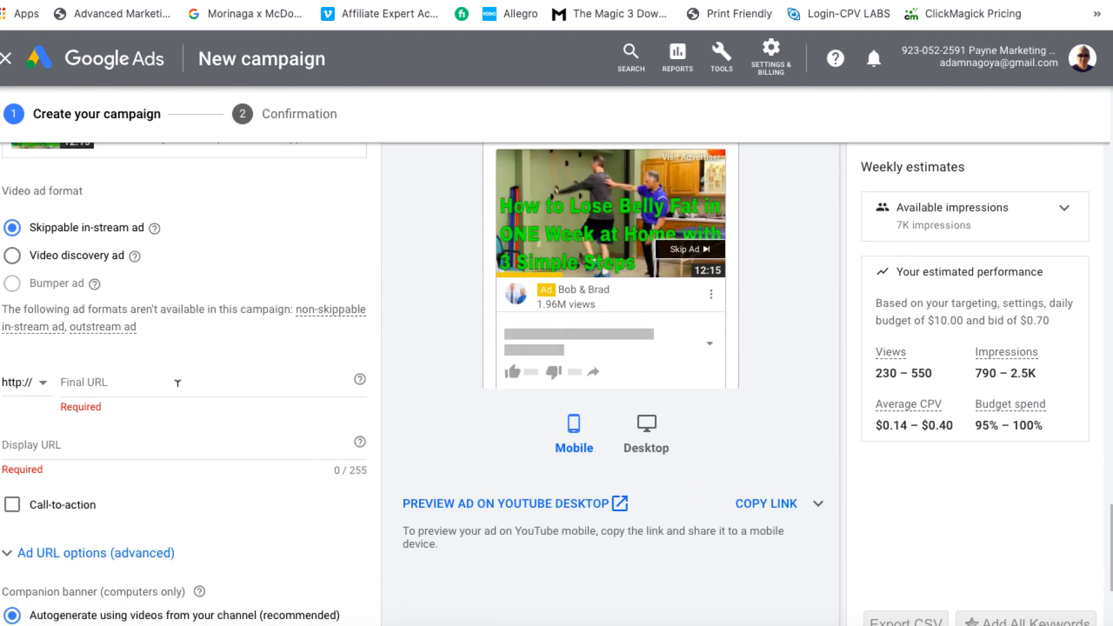
click(51, 393)
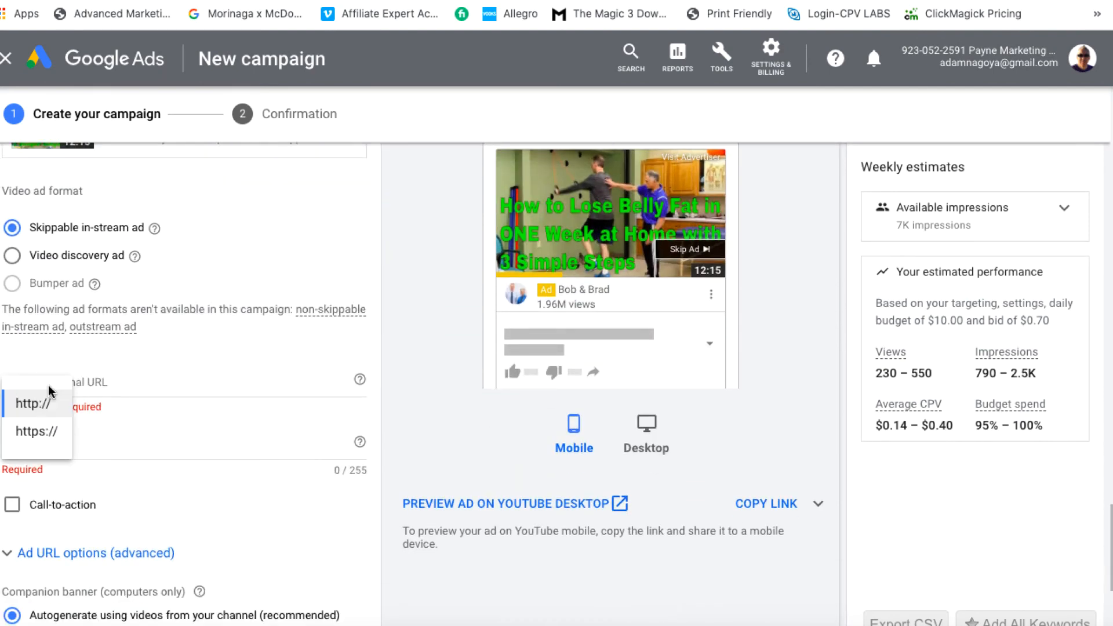
click(43, 435)
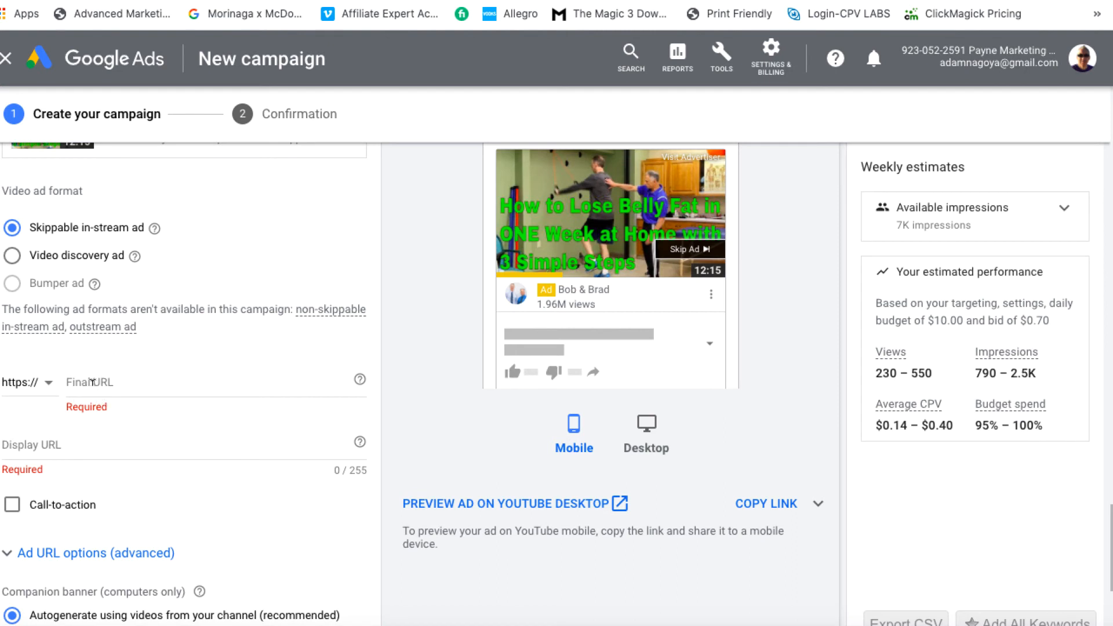
click(92, 382)
text(mywe)
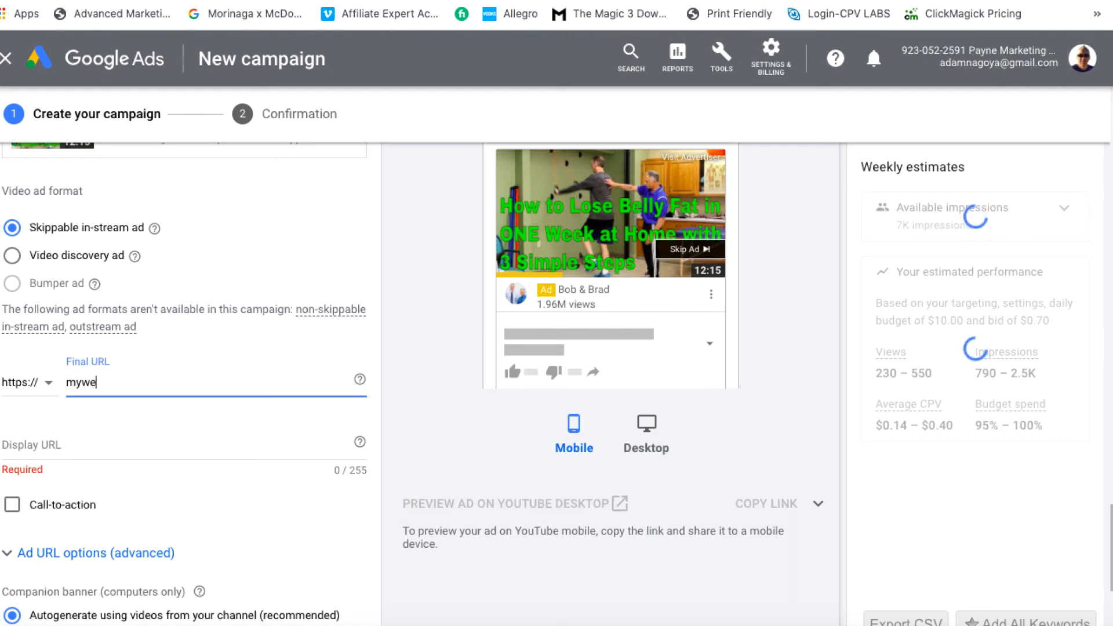
text(bsite.com/landing p)
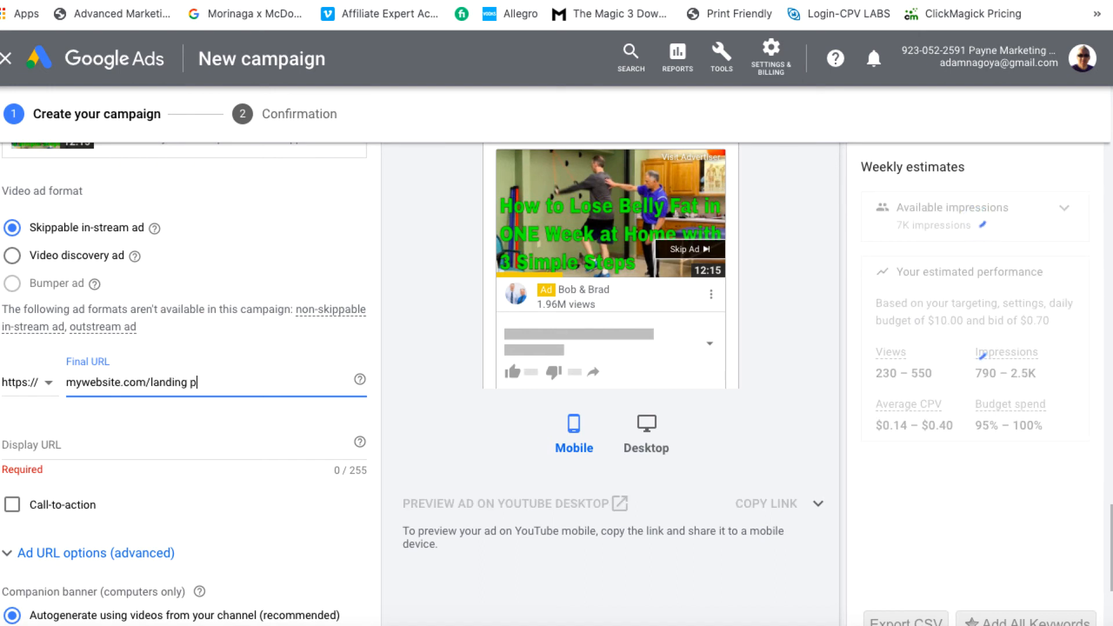
key(BackSpace)
key(BackSpace)
text(page)
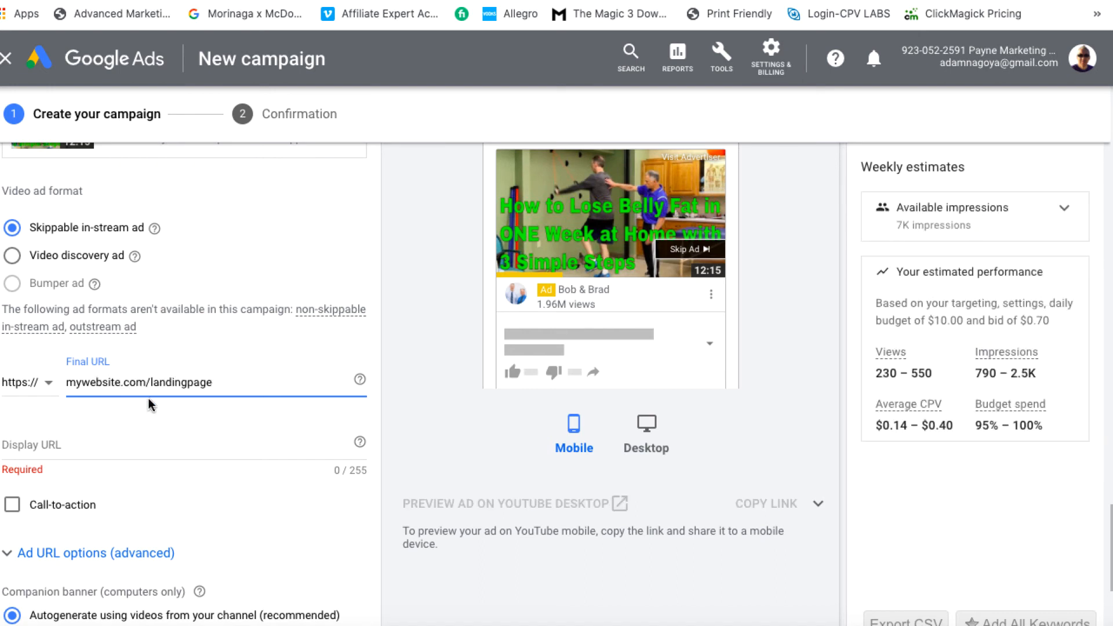
- Copy the domain from the final URL and set the display URL to mywebsite.com
drag(150, 383, 69, 382)
key(ctrl+c)
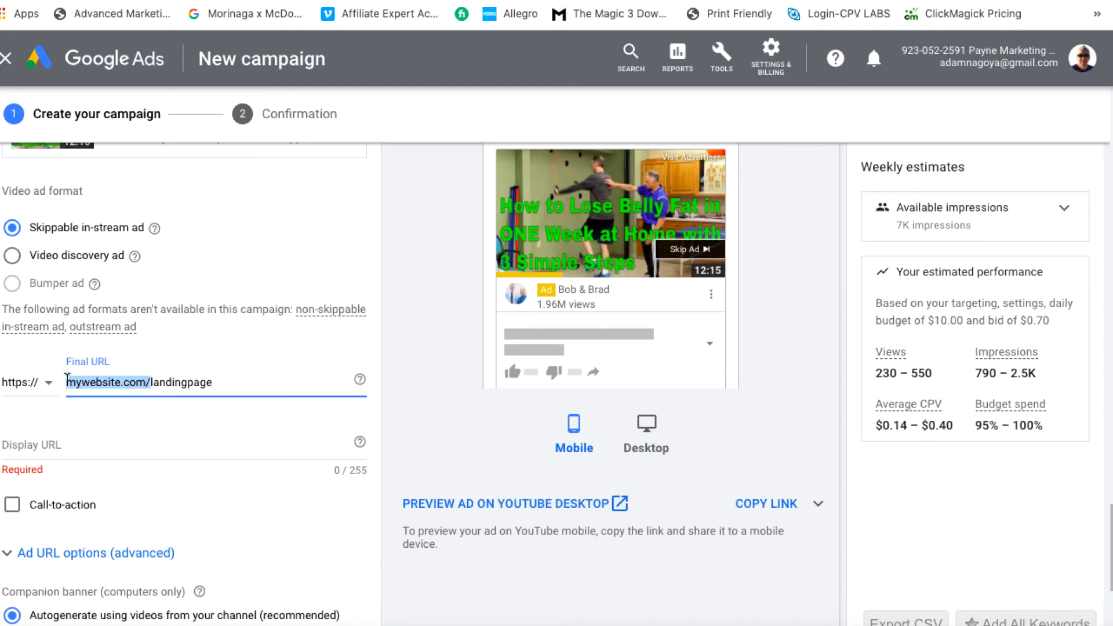
click(87, 444)
key(ctrl+v)
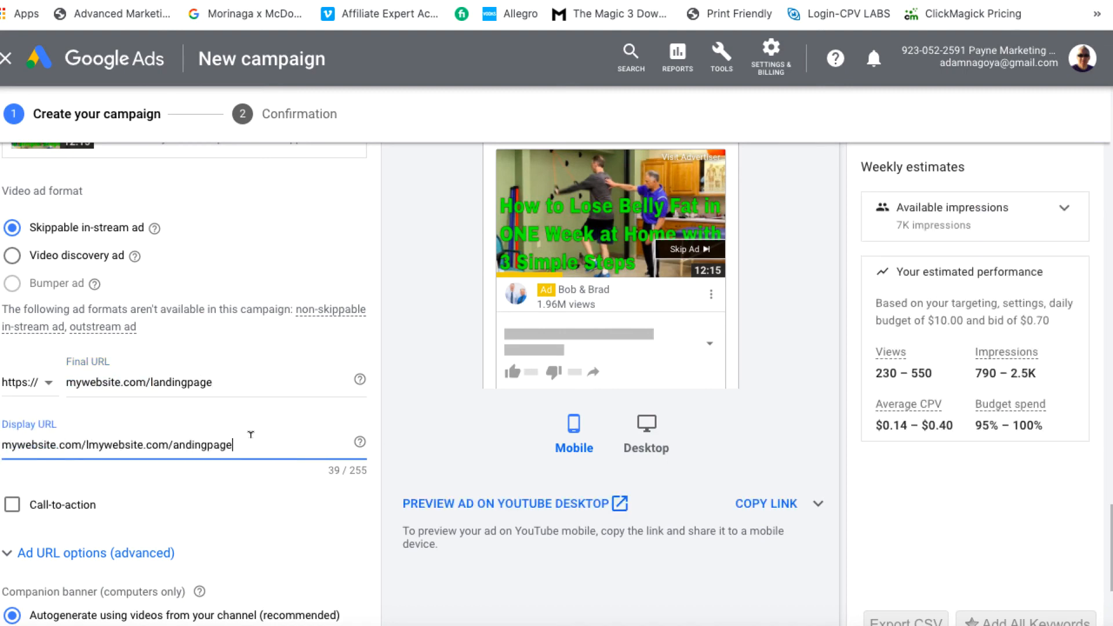
click(235, 445)
drag(235, 445, 160, 445)
key(BackSpace)
key(BackSpace)
key(BackSpace)
key(BackSpace)
key(BackSpace)
key(BackSpace)
key(BackSpace)
key(BackSpace)
key(BackSpace)
key(BackSpace)
key(BackSpace)
key(BackSpace)
key(BackSpace)
key(BackSpace)
key(BackSpace)
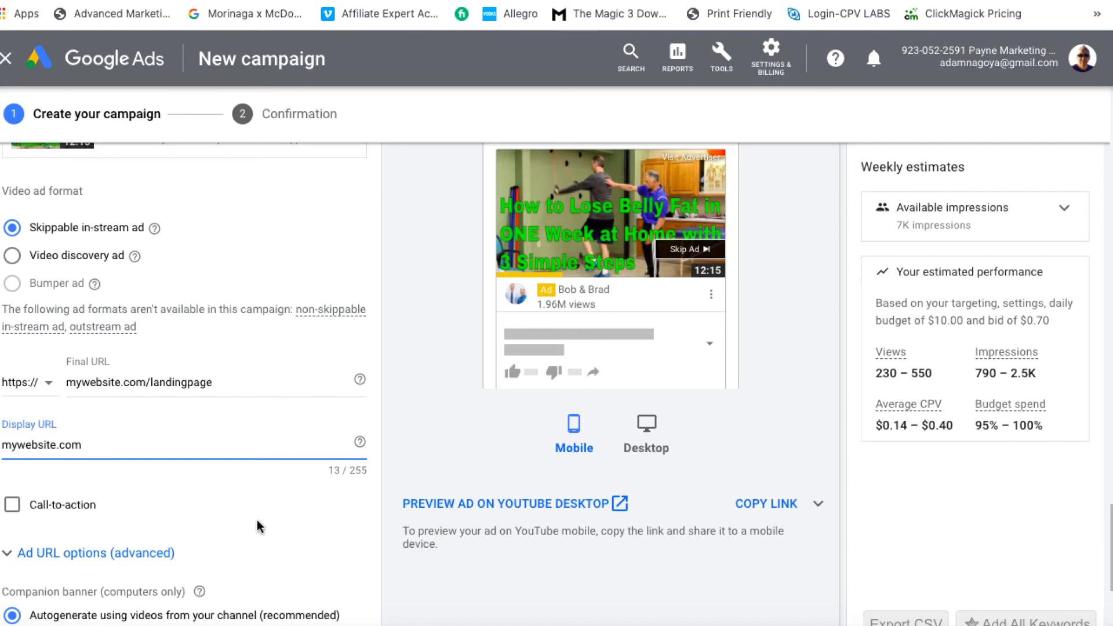
- Enable the call-to-action for the ad and enter "lose bell" as its text
click(12, 504)
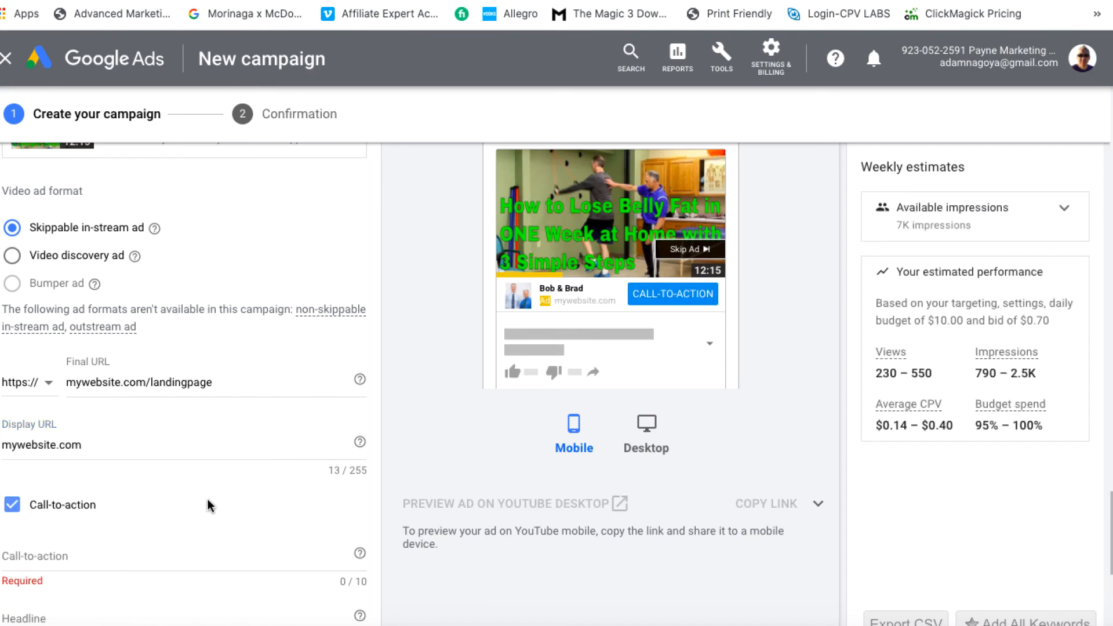
scroll(210, 505, down, 2)
scroll(207, 500, up, 1)
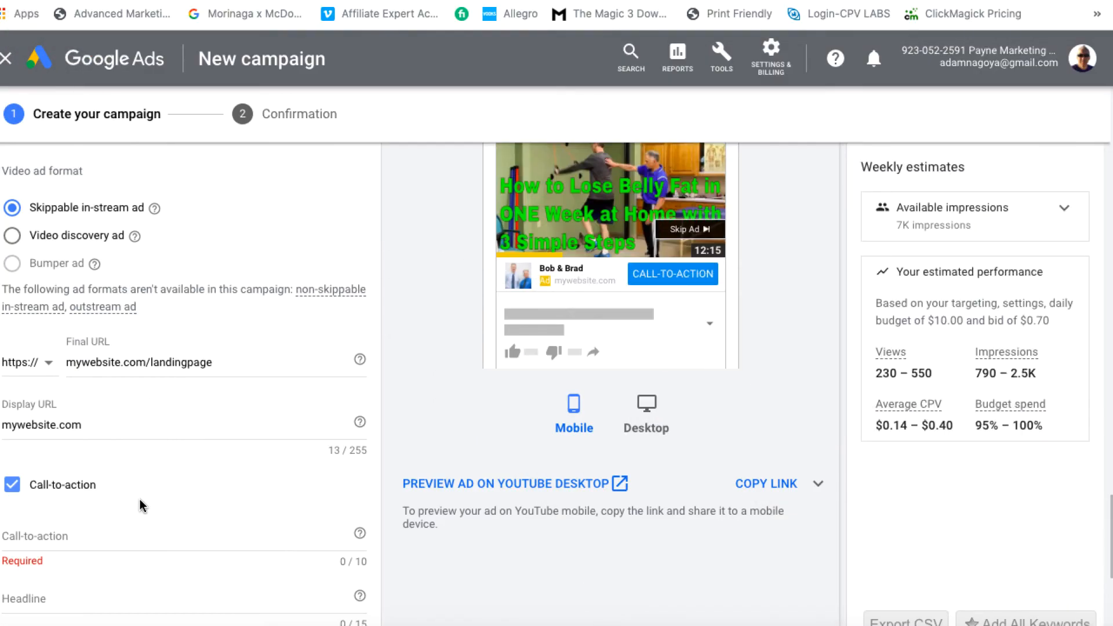
scroll(140, 500, down, 1)
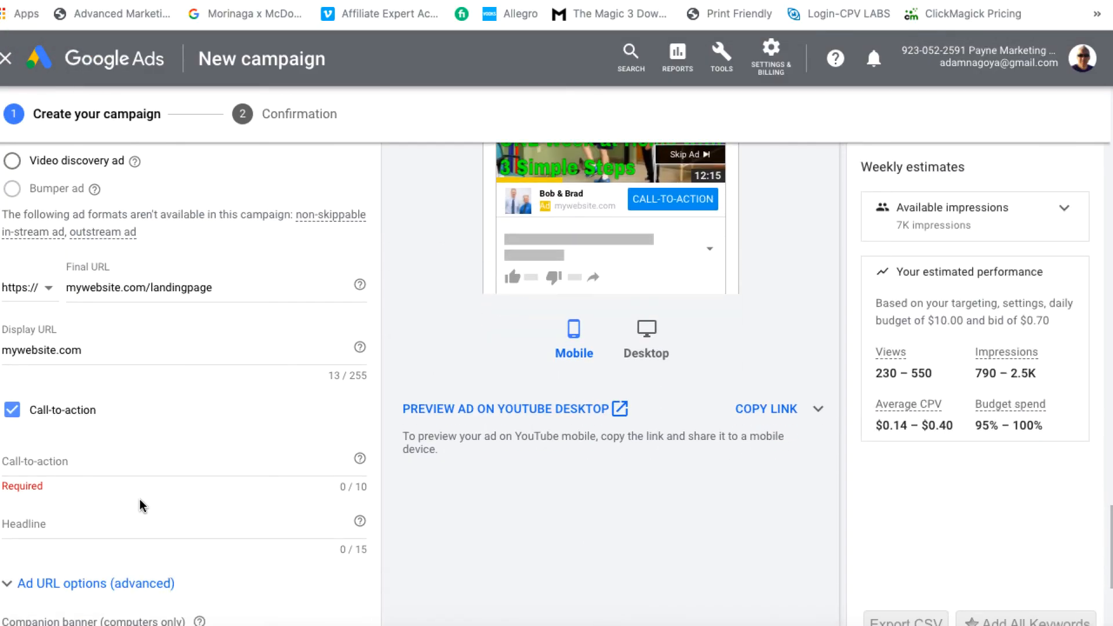
scroll(141, 499, up, 1)
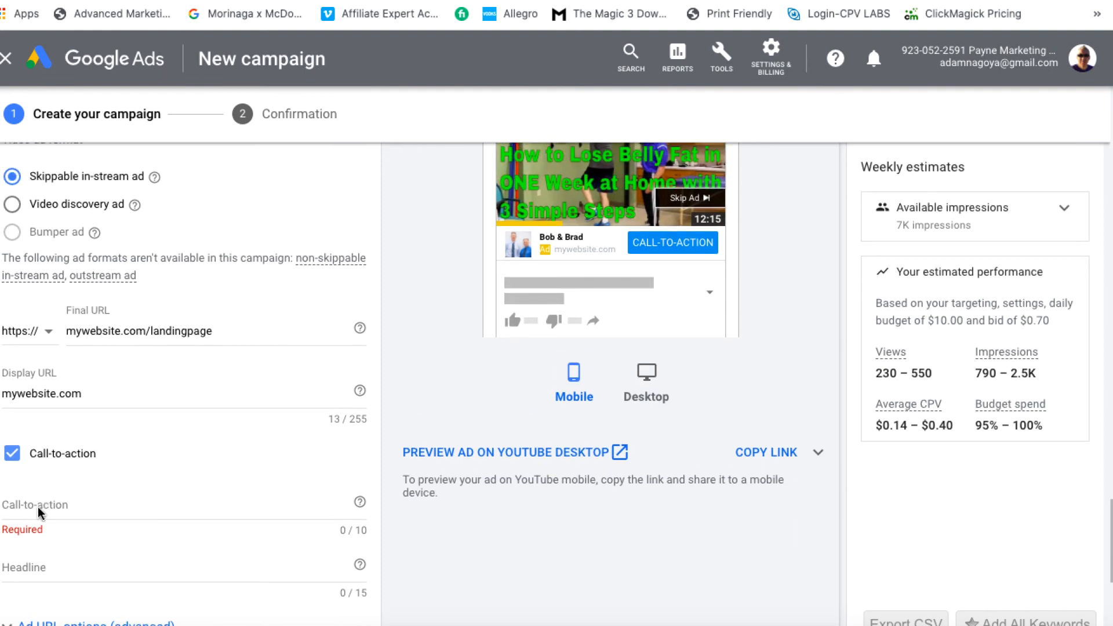
click(62, 504)
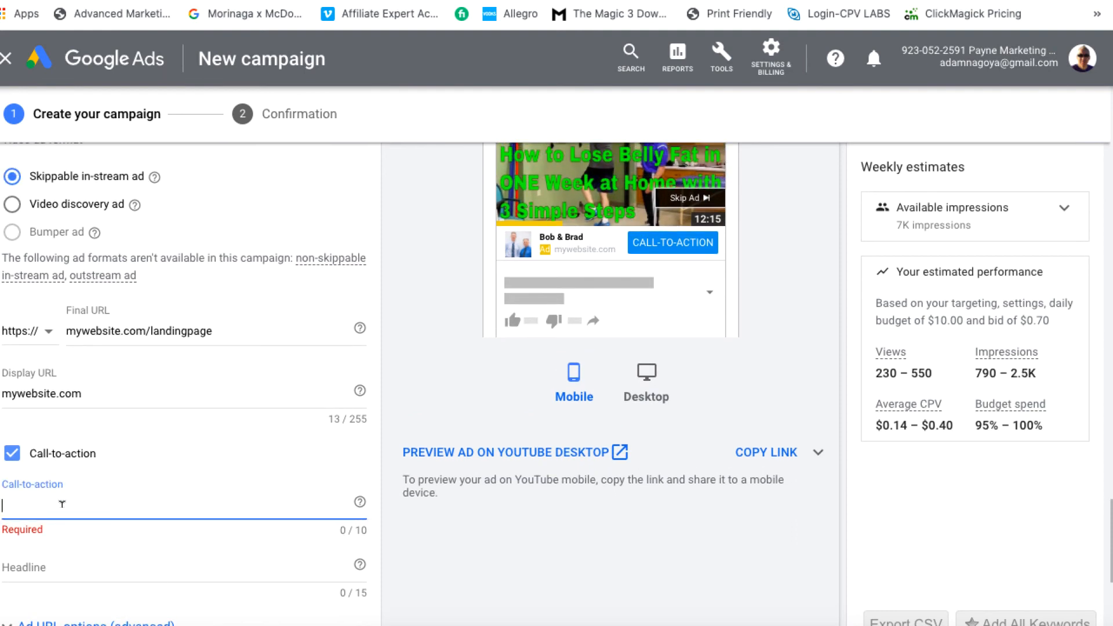
text(lose bell)
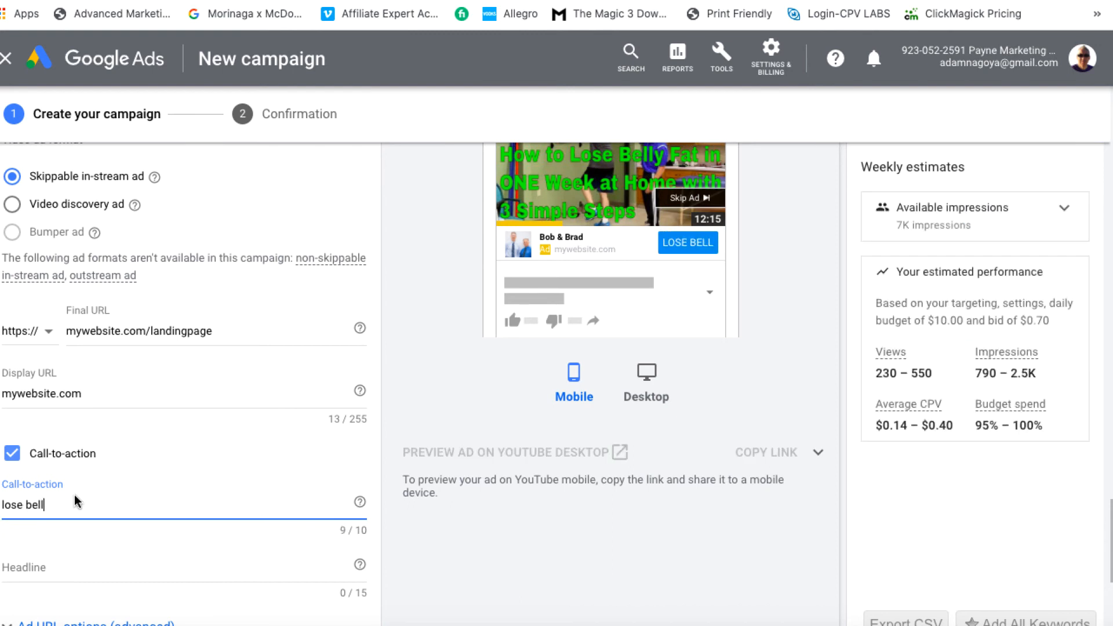
- Reuse the call-to-action text in the headline and complete it as "lose belly fat"
drag(66, 502, 1, 505)
key(ctrl+c)
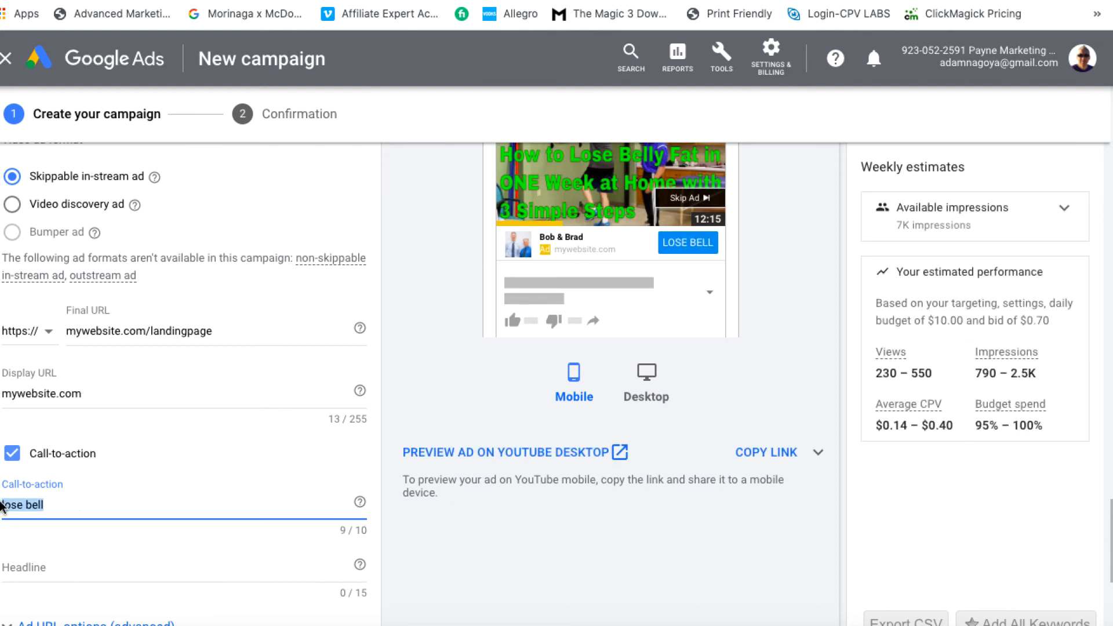
click(55, 562)
key(ctrl+v)
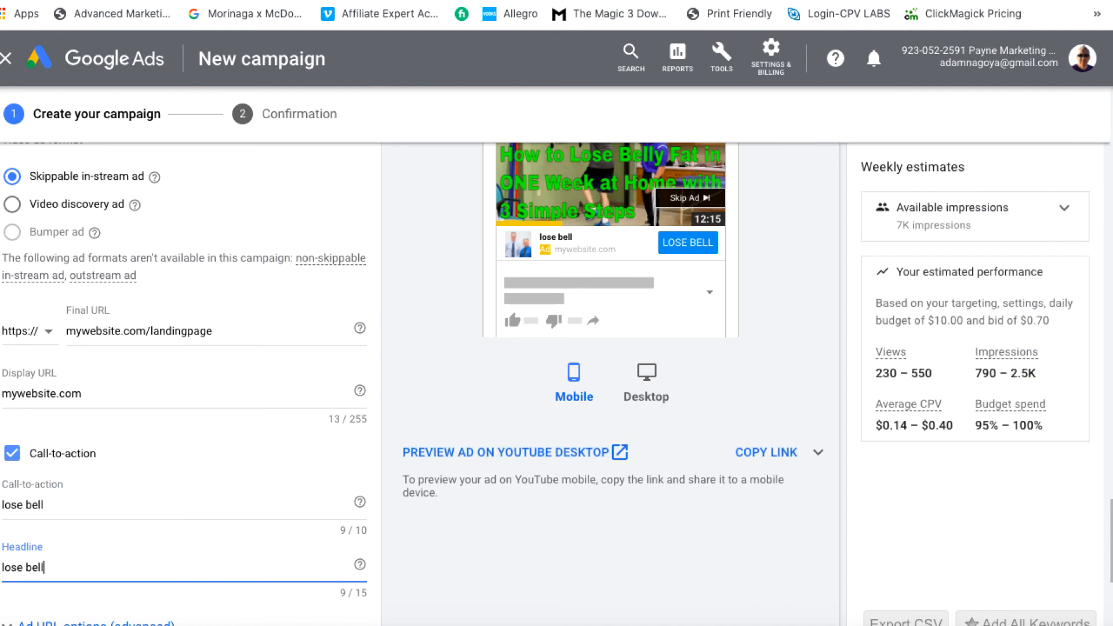
text(y fat)
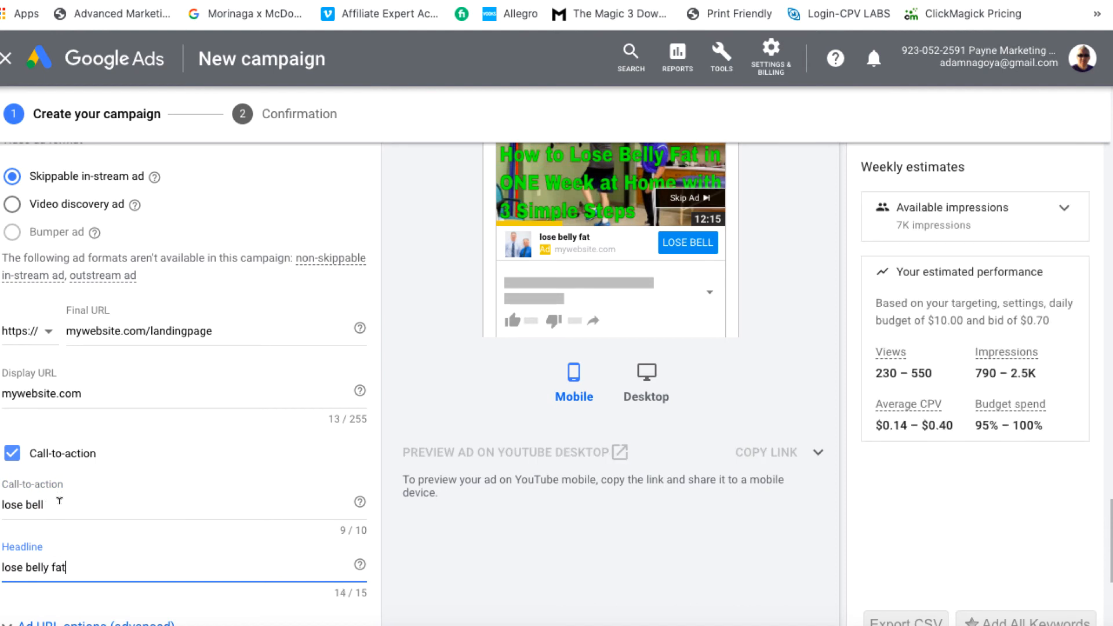
- Replace the call-to-action text with "free gift"
drag(48, 504, 2, 502)
text(f)
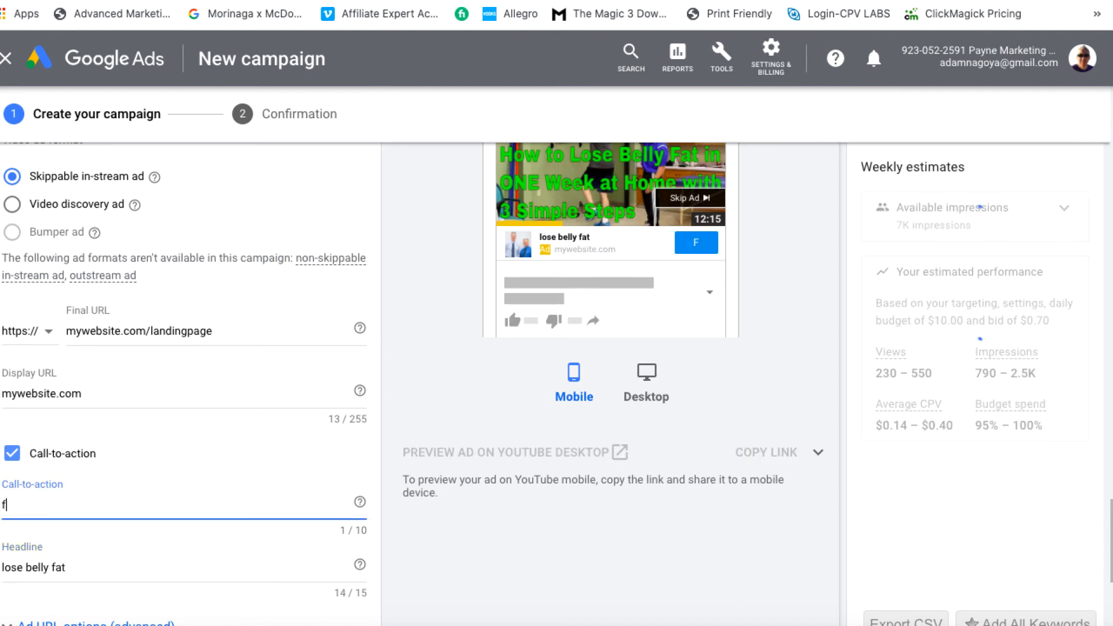
text(ree gift)
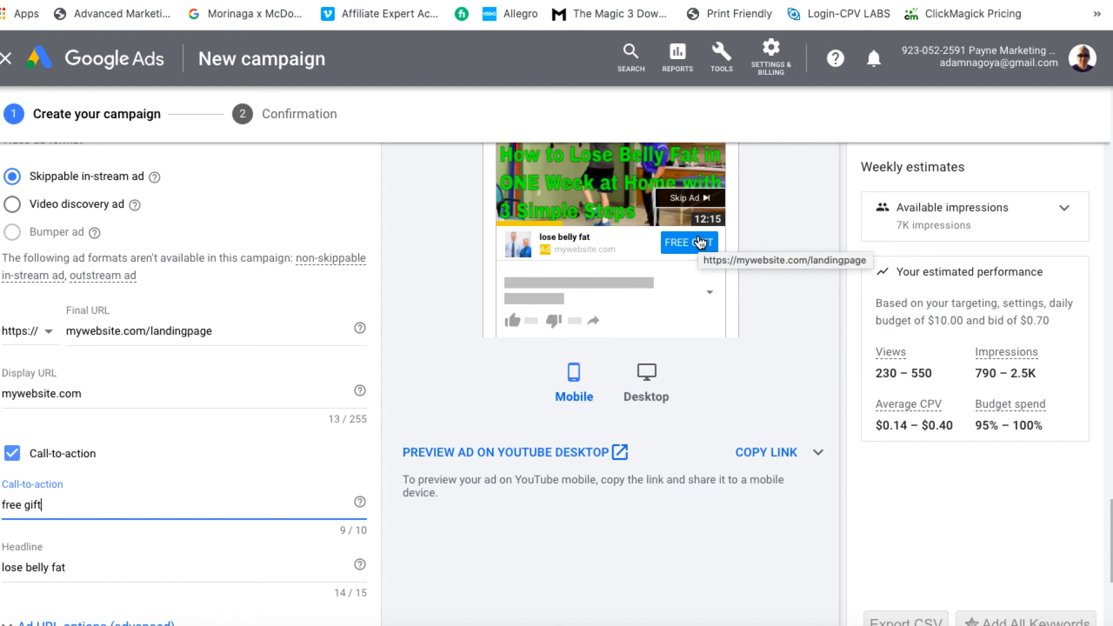
- Compare the desktop and mobile previews of the ad, ending on the desktop preview
scroll(464, 417, up, 2)
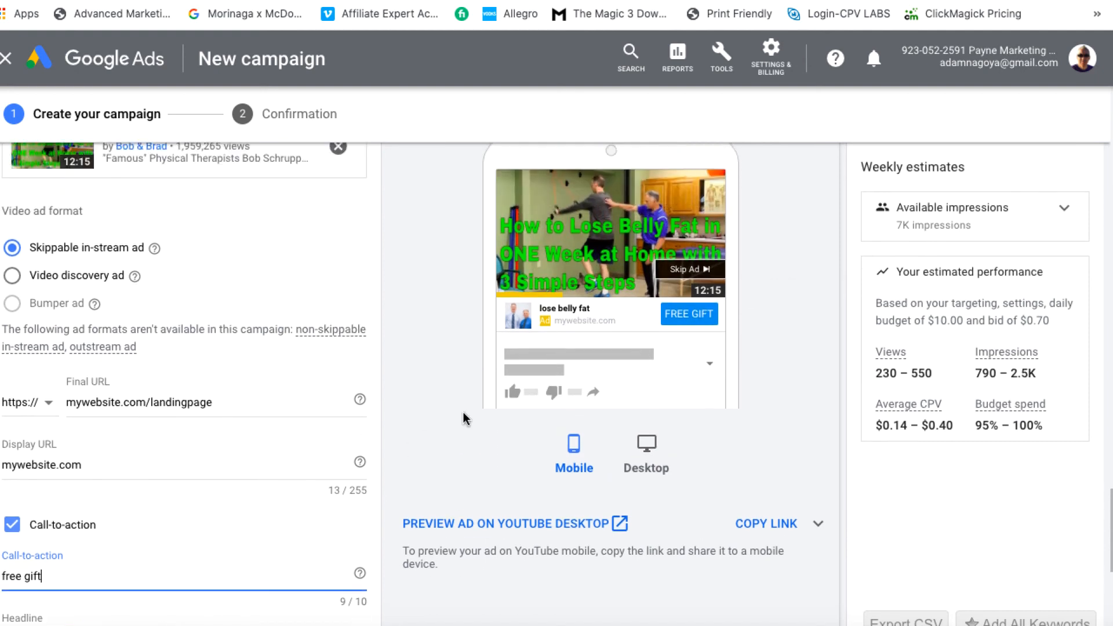
scroll(463, 418, up, 1)
click(658, 492)
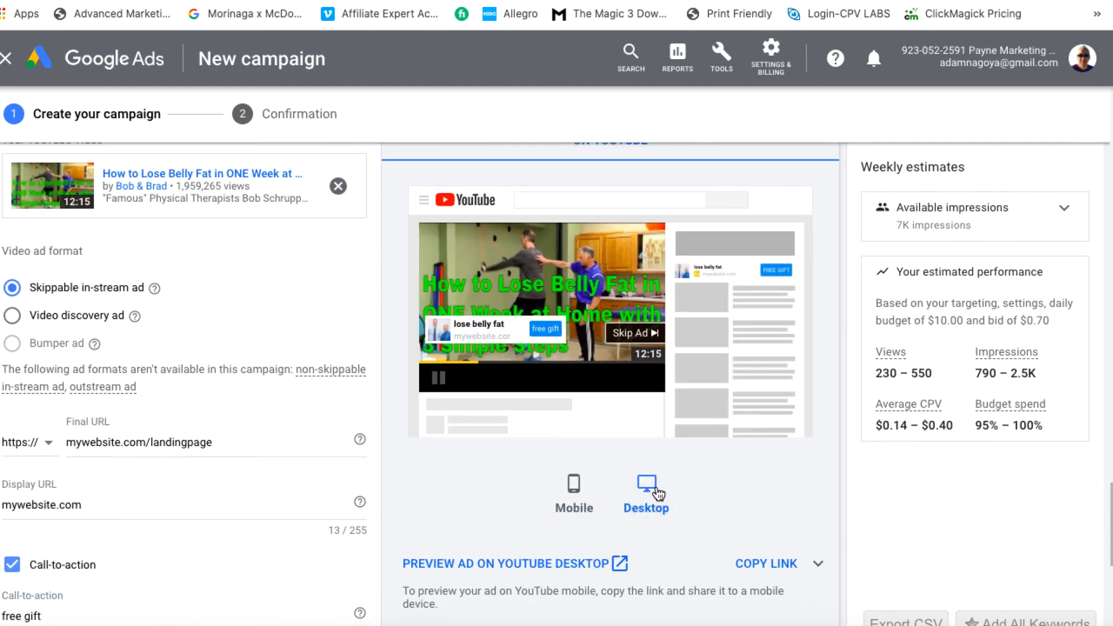
click(574, 493)
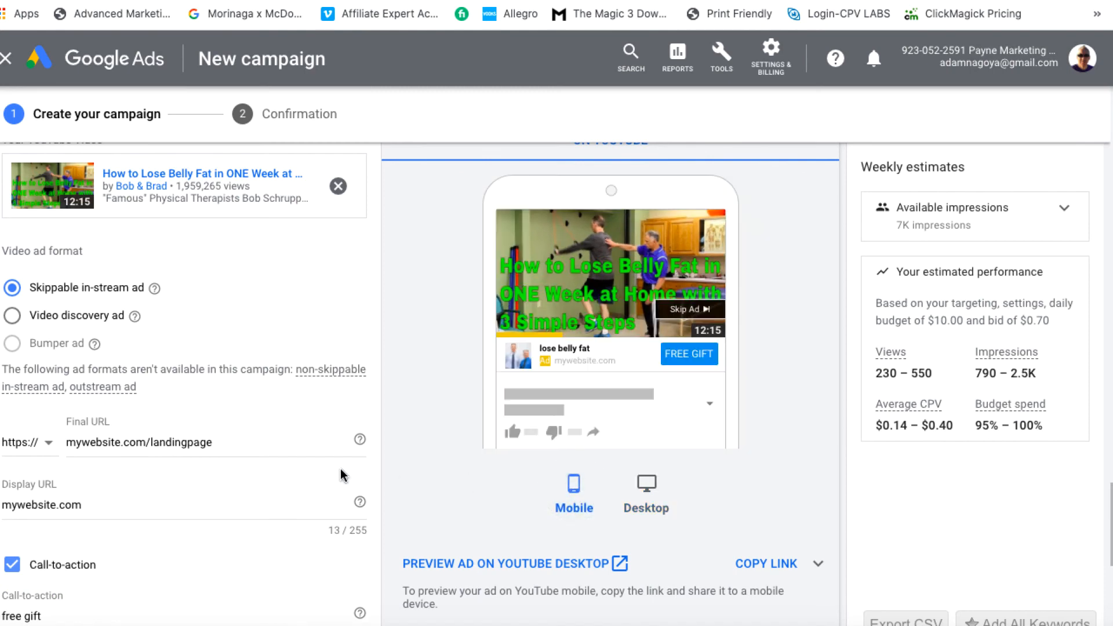
click(646, 486)
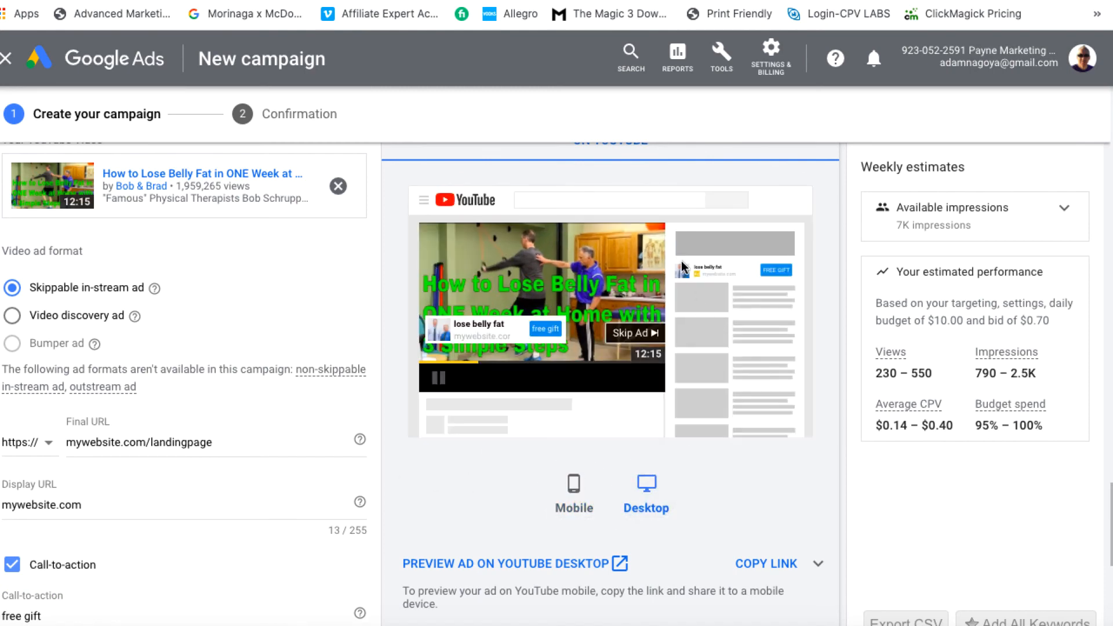
- Check the image upload option for the companion banner and return to autogenerating it from the channel banner
scroll(382, 429, down, 3)
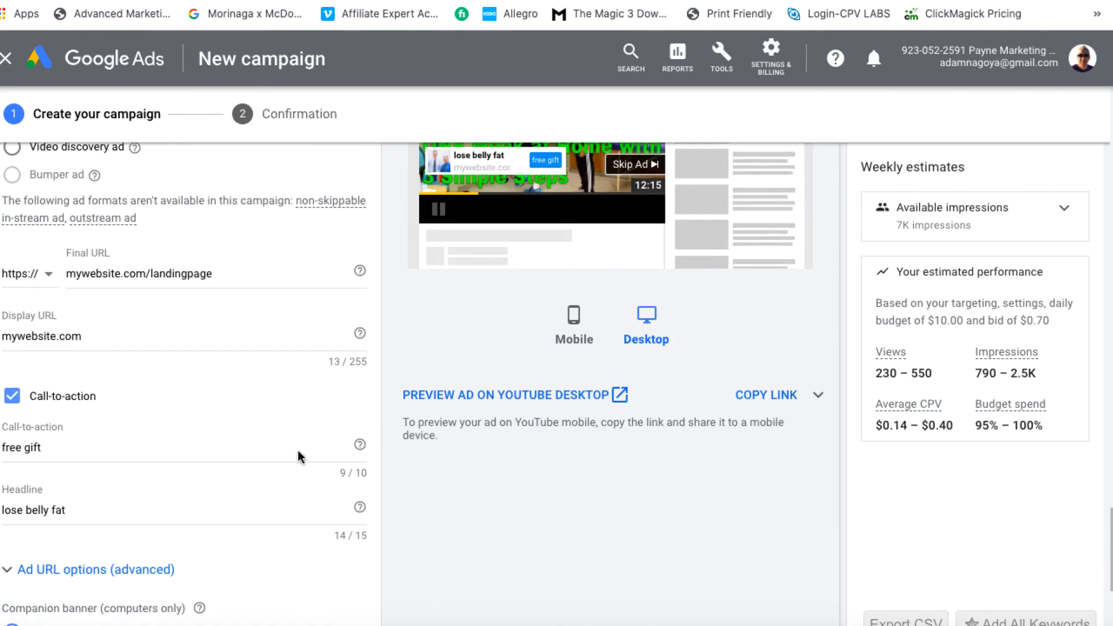
scroll(263, 484, down, 5)
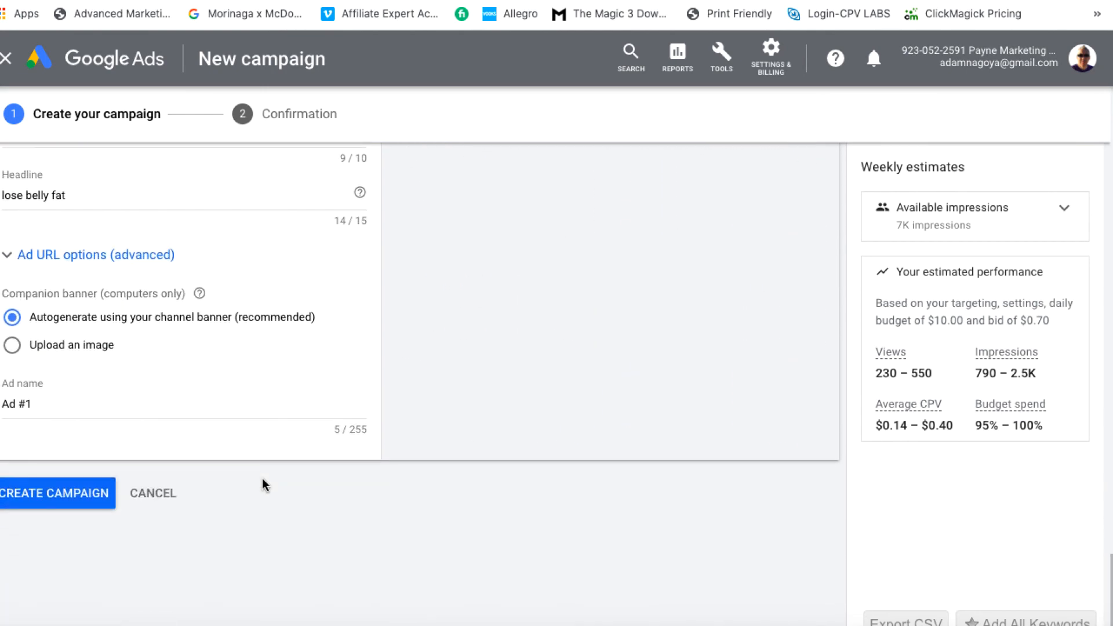
scroll(262, 485, up, 1)
click(12, 387)
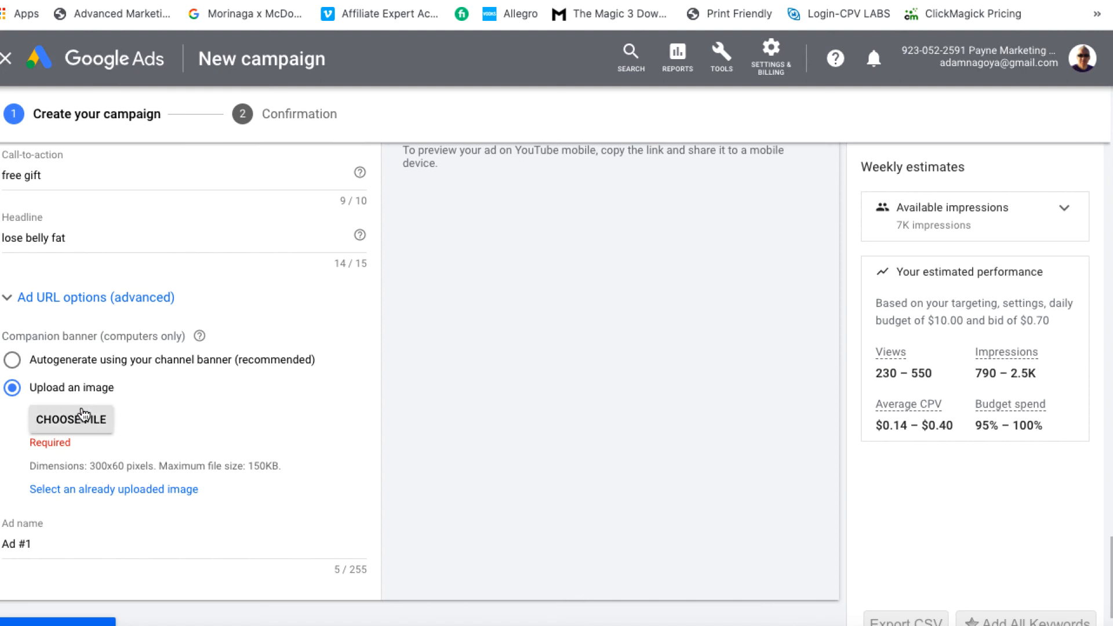
click(13, 360)
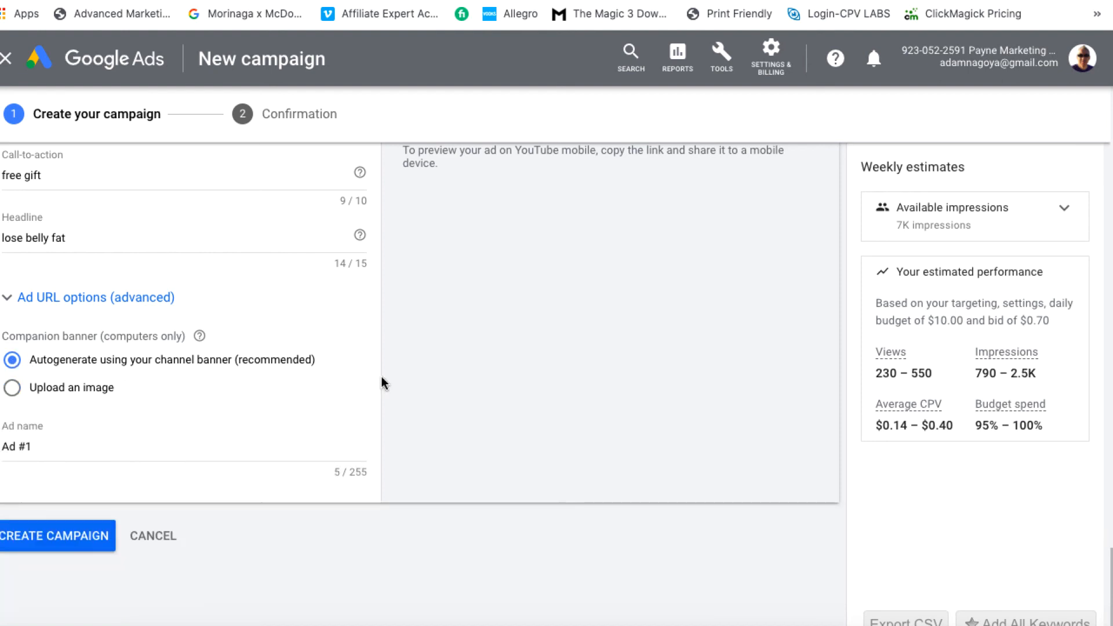
- Review the video ad's URLs, call-to-action, headline, companion banner and desktop preview
scroll(382, 383, up, 5)
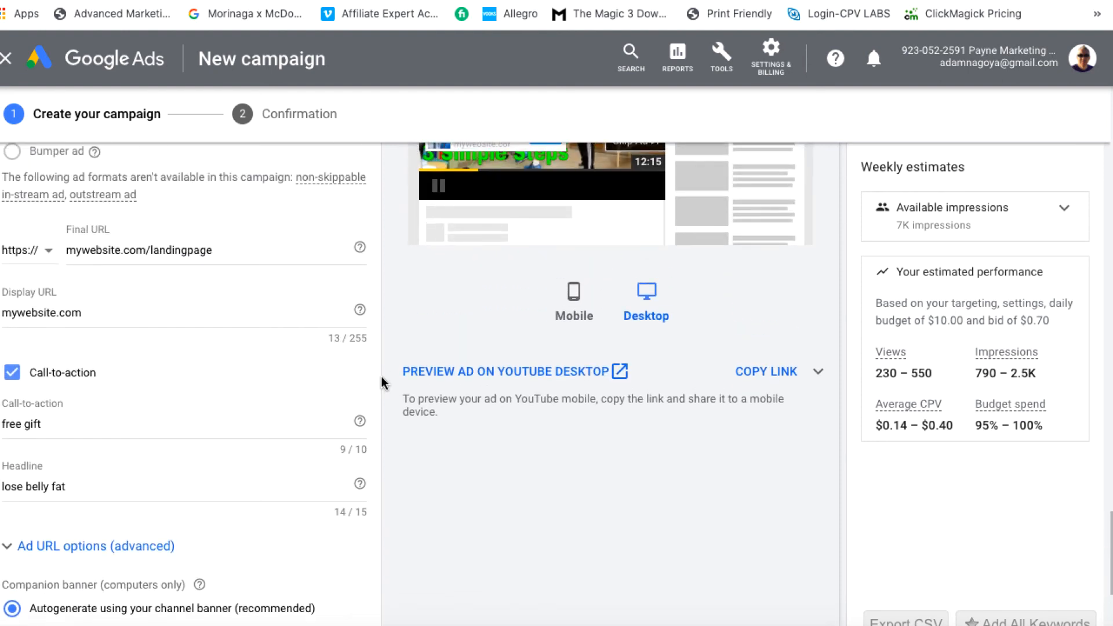
scroll(382, 383, up, 3)
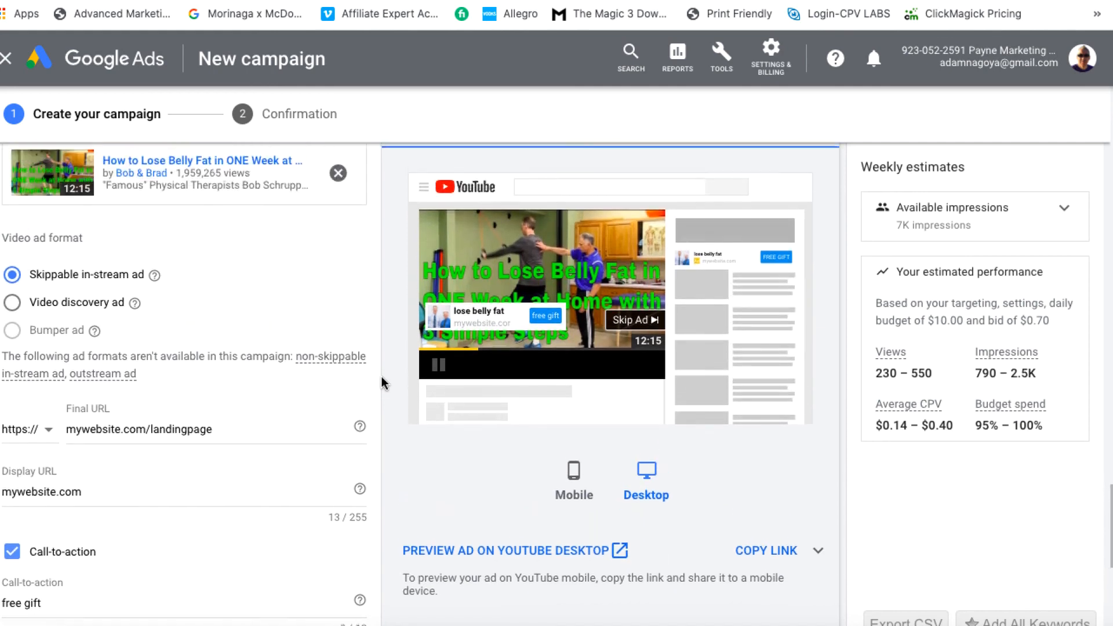
scroll(383, 383, down, 3)
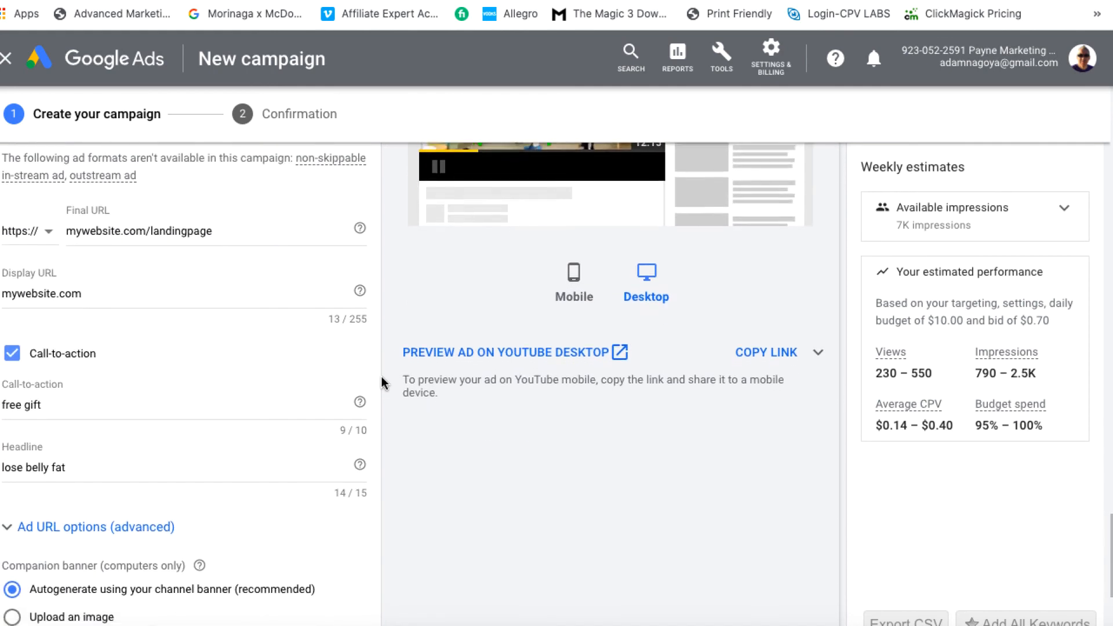
scroll(382, 384, down, 4)
scroll(580, 412, up, 2)
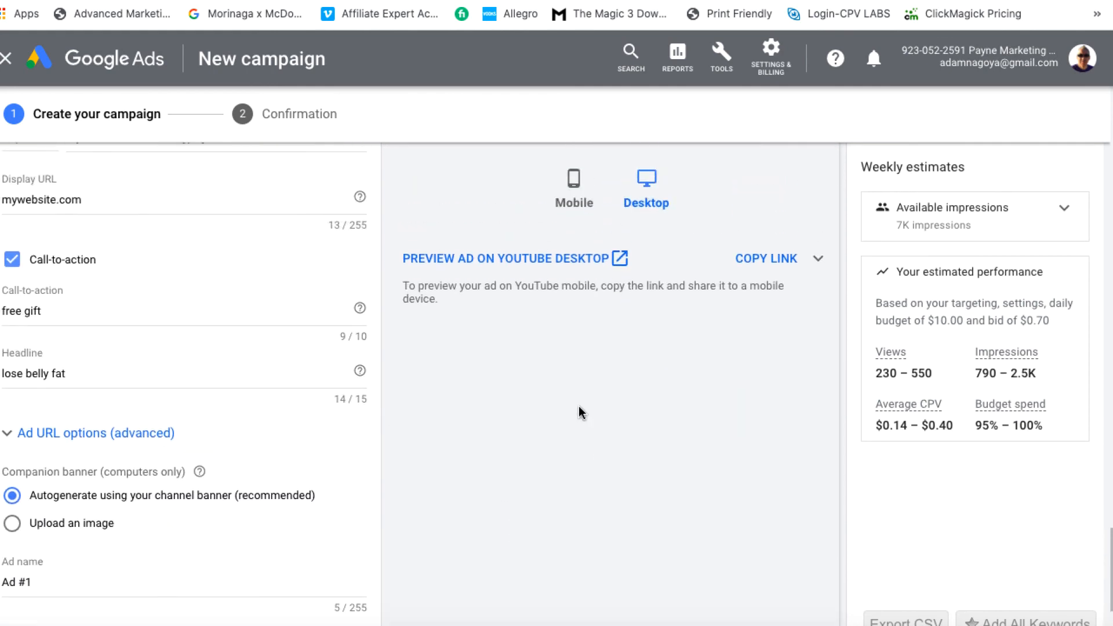
scroll(580, 412, up, 3)
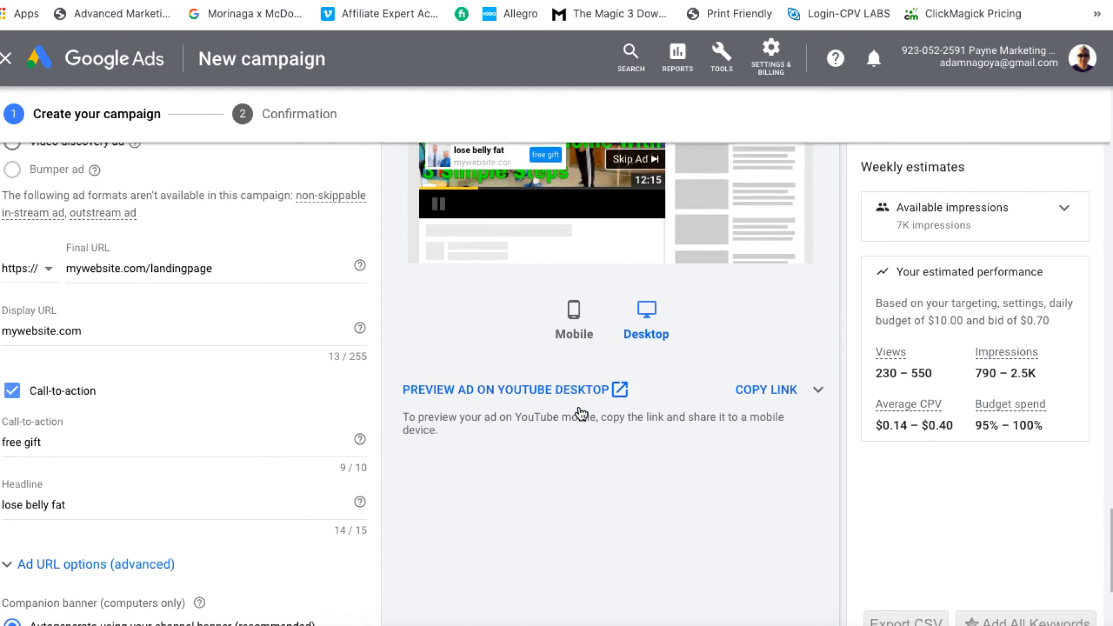
scroll(579, 406, up, 4)
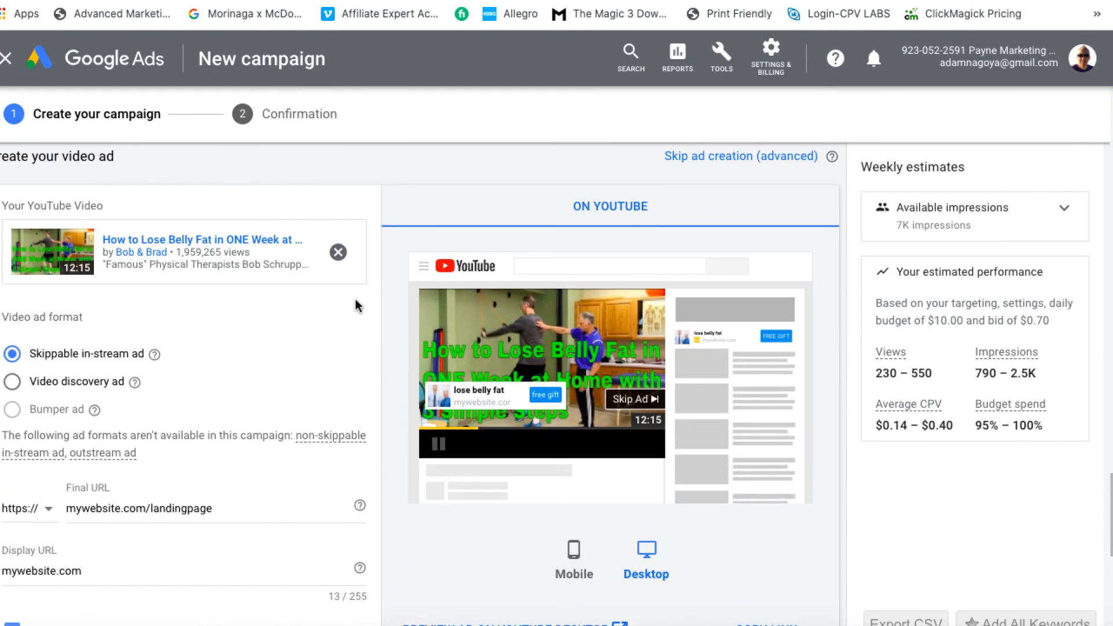
scroll(380, 237, up, 3)
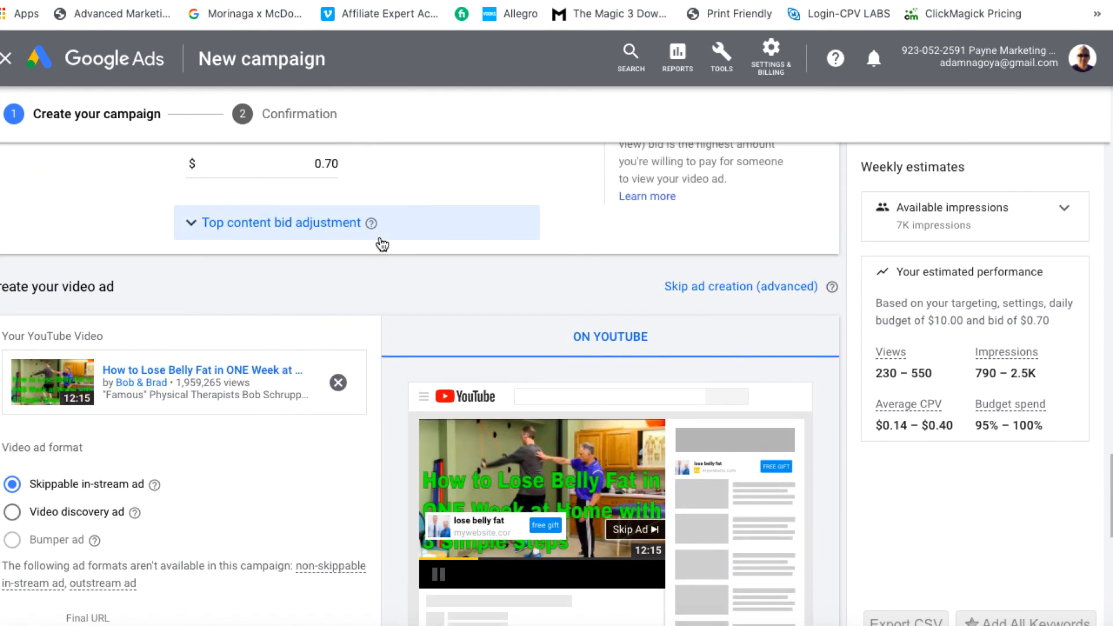